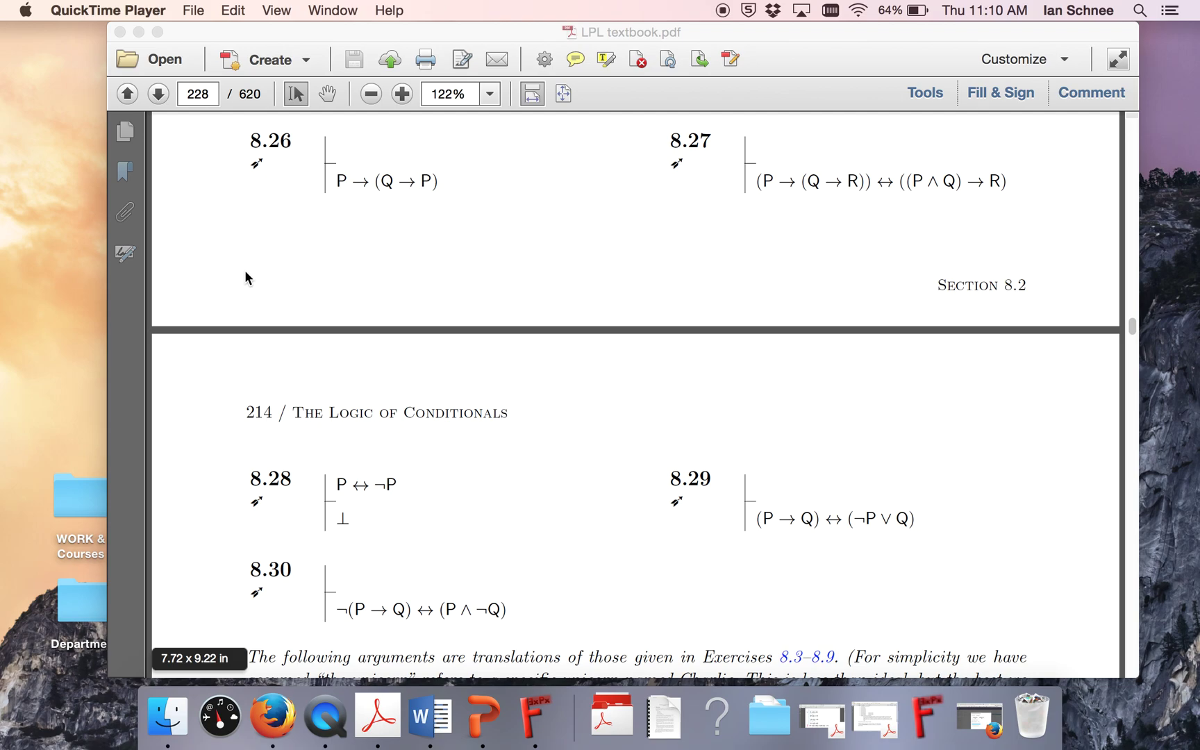
- Select exercise number 8.27 and its goal formula in the textbook, then clear the selection
{"action": "left_click", "coordinate": [670, 139]}
{"action": "left_click_drag", "start_coordinate": [668, 140], "coordinate": [716, 141]}
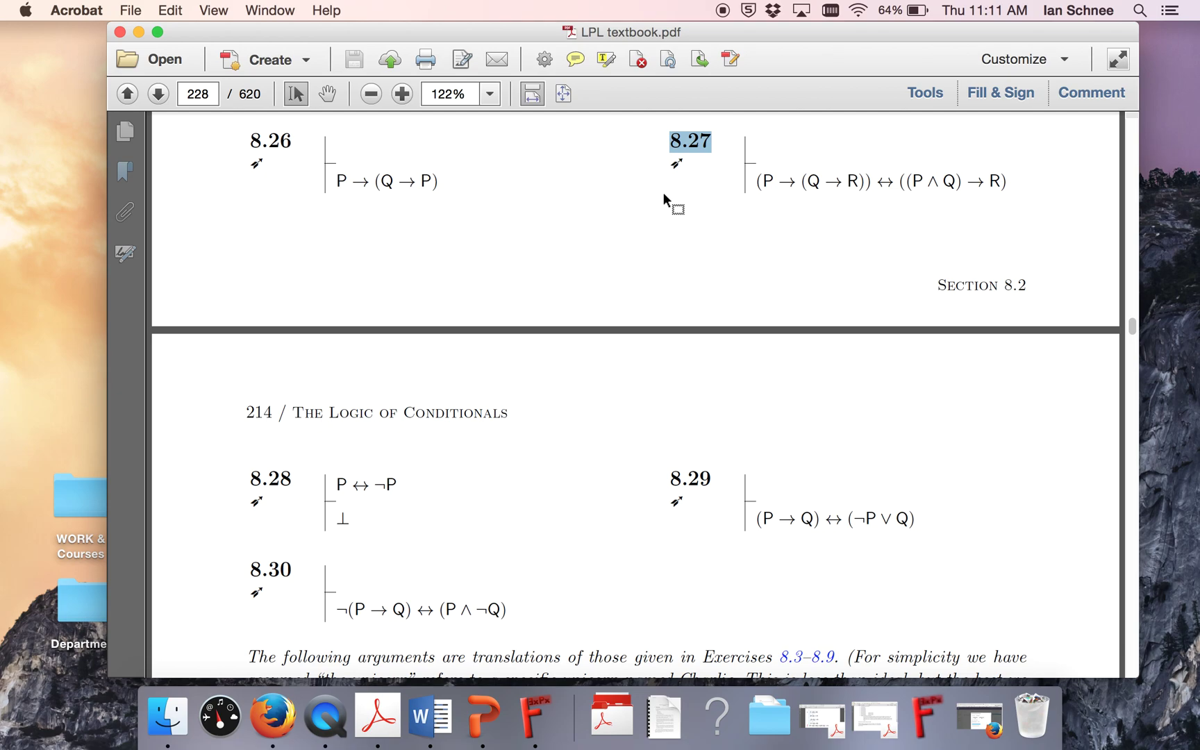
{"action": "scroll", "coordinate": [640, 210], "scroll_direction": "up", "scroll_amount": 2}
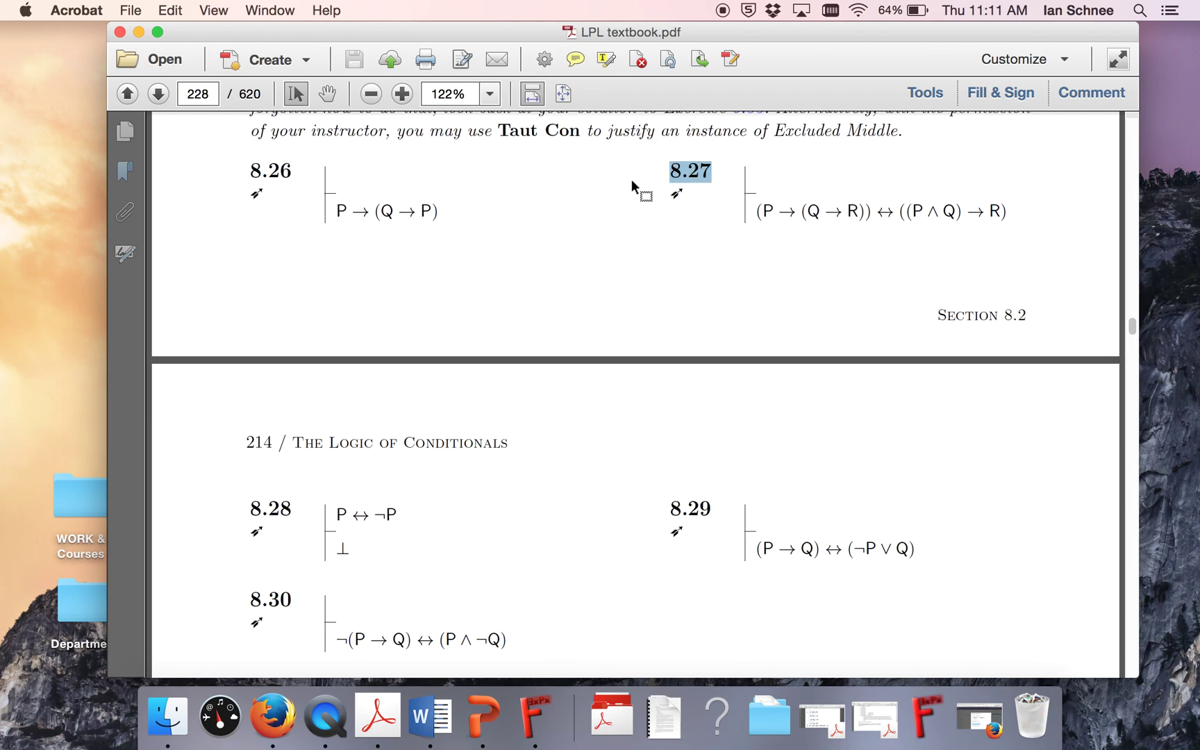
{"action": "left_click", "coordinate": [269, 172]}
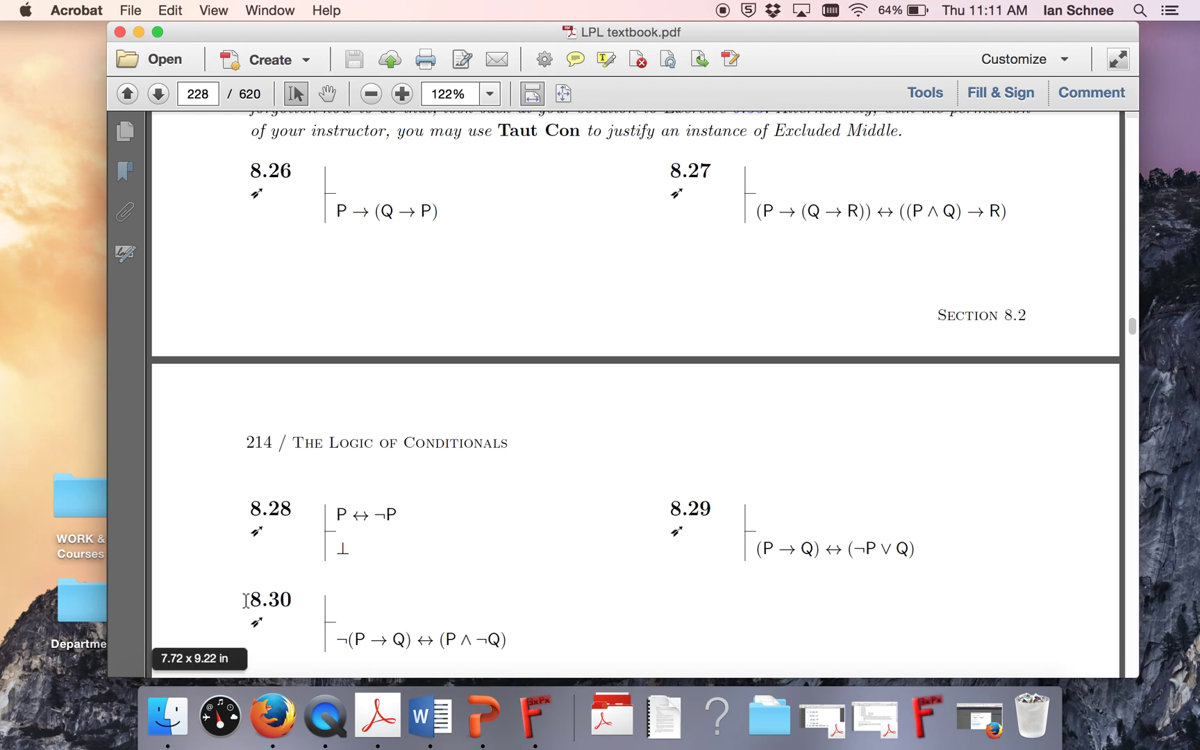
{"action": "double_click", "coordinate": [705, 173]}
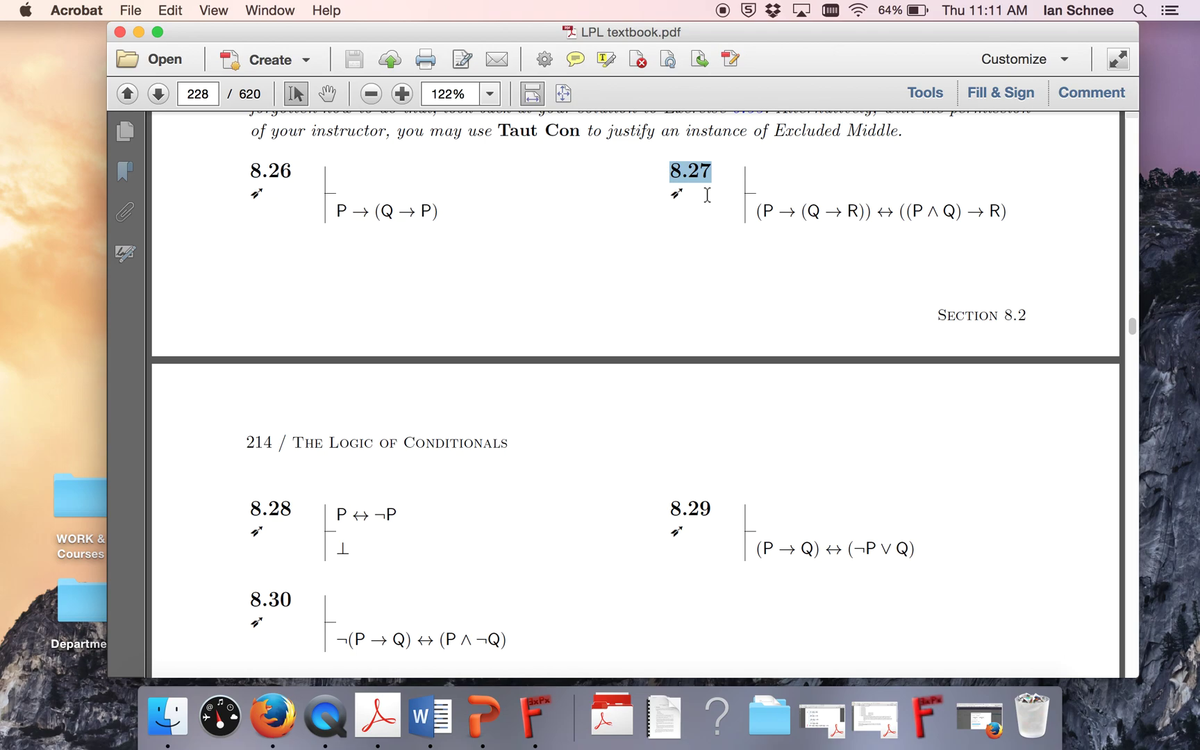
{"action": "double_click", "coordinate": [282, 501]}
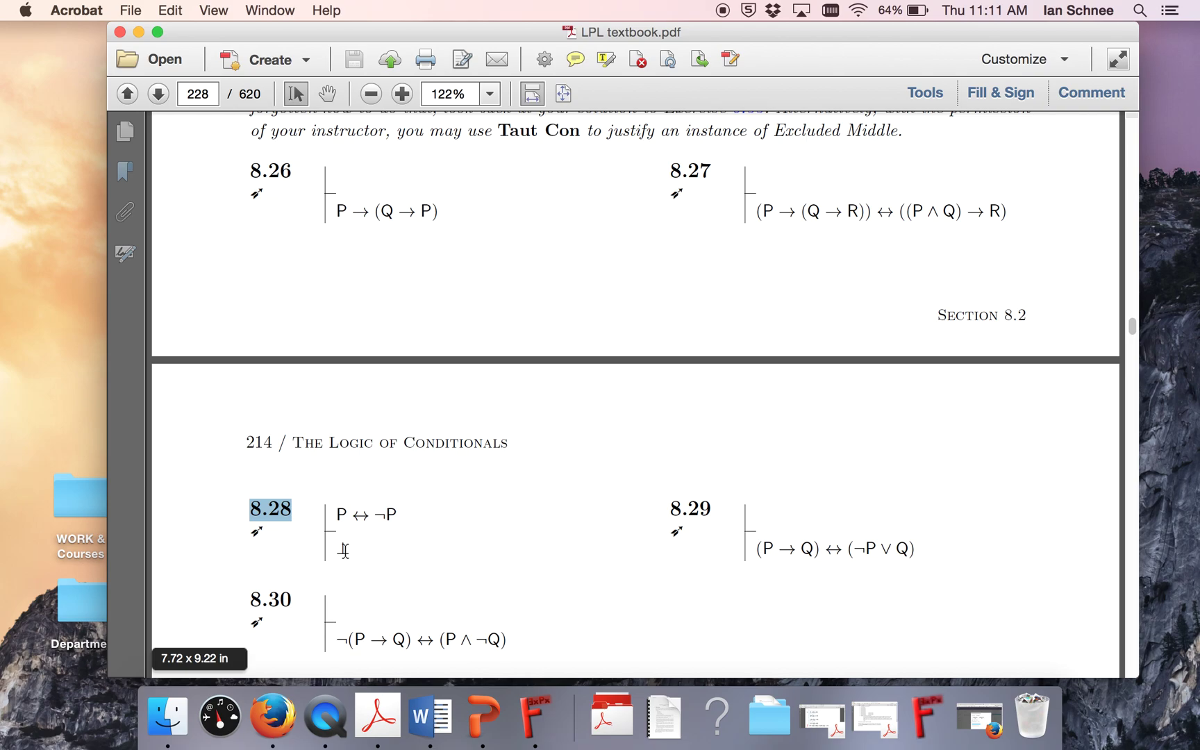
{"action": "scroll", "coordinate": [343, 550], "scroll_direction": "down", "scroll_amount": 1}
{"action": "left_click", "coordinate": [701, 163]}
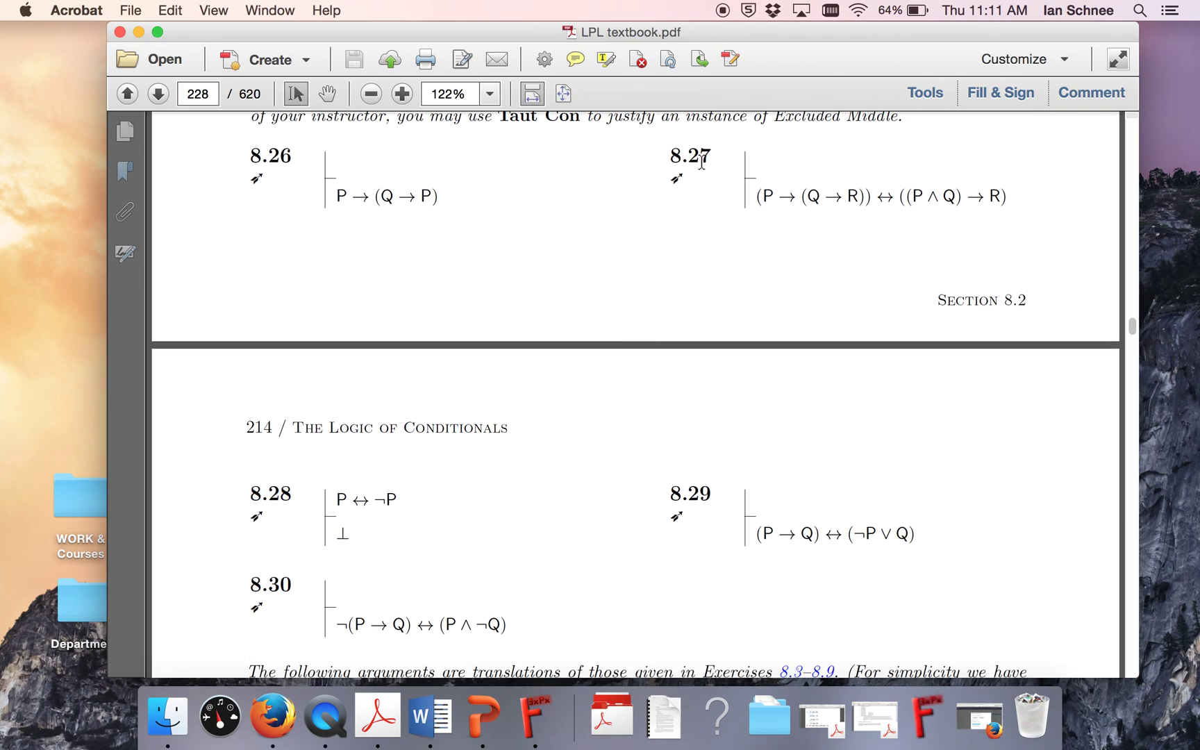
{"action": "left_click_drag", "start_coordinate": [755, 195], "coordinate": [1018, 195]}
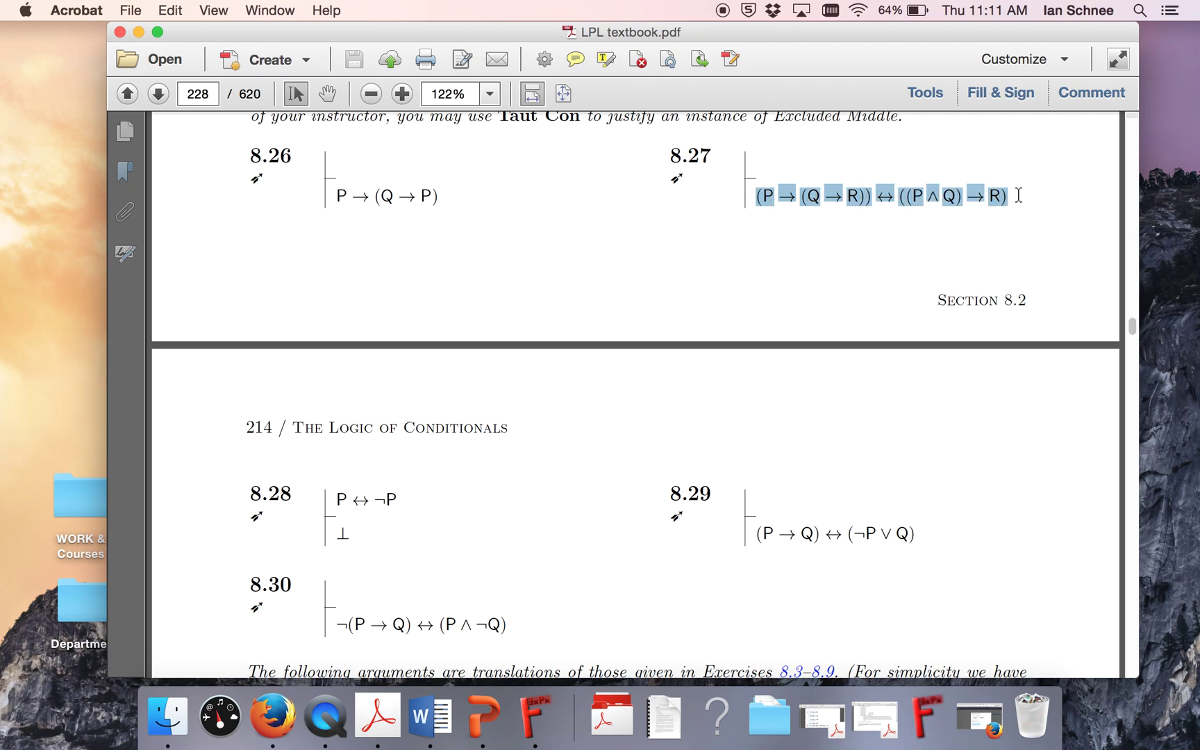
{"action": "left_click_drag", "start_coordinate": [790, 203], "coordinate": [370, 169]}
{"action": "left_click", "coordinate": [858, 203]}
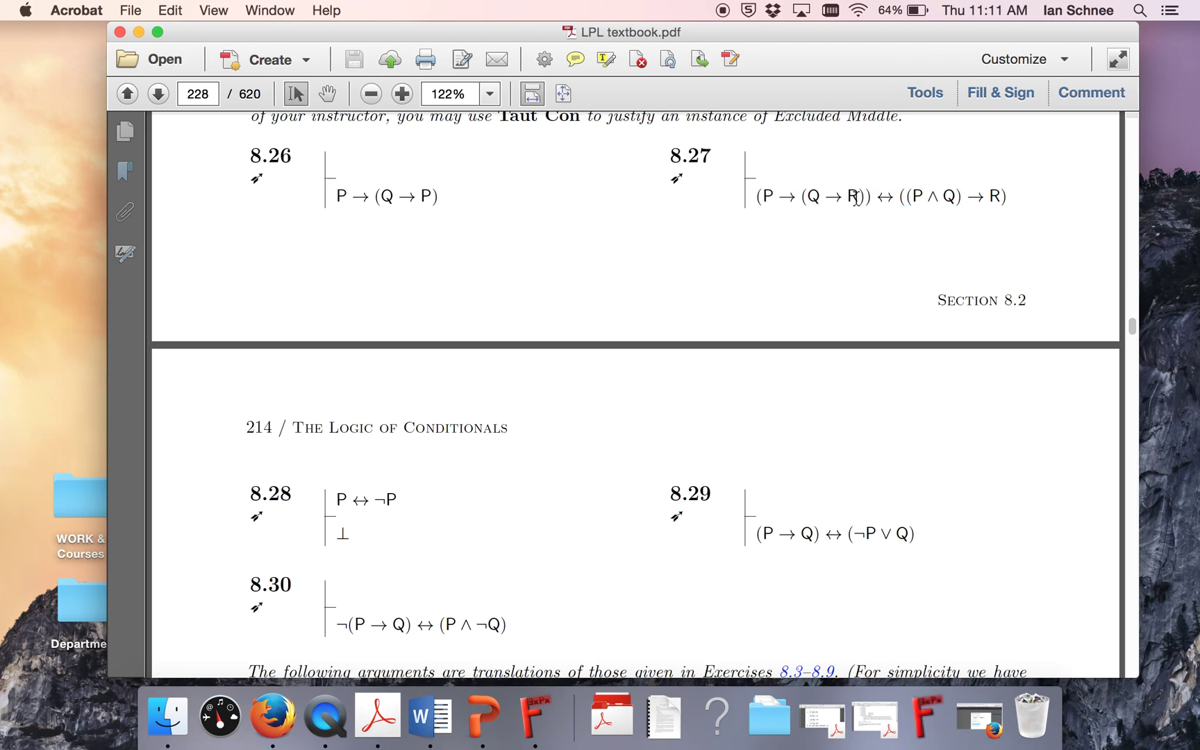
- Review the proof sketch slide in Lecture 23.pdf, highlighting the biconditional, →(Q→R and (P∧Q) → R
{"action": "left_click", "coordinate": [833, 734]}
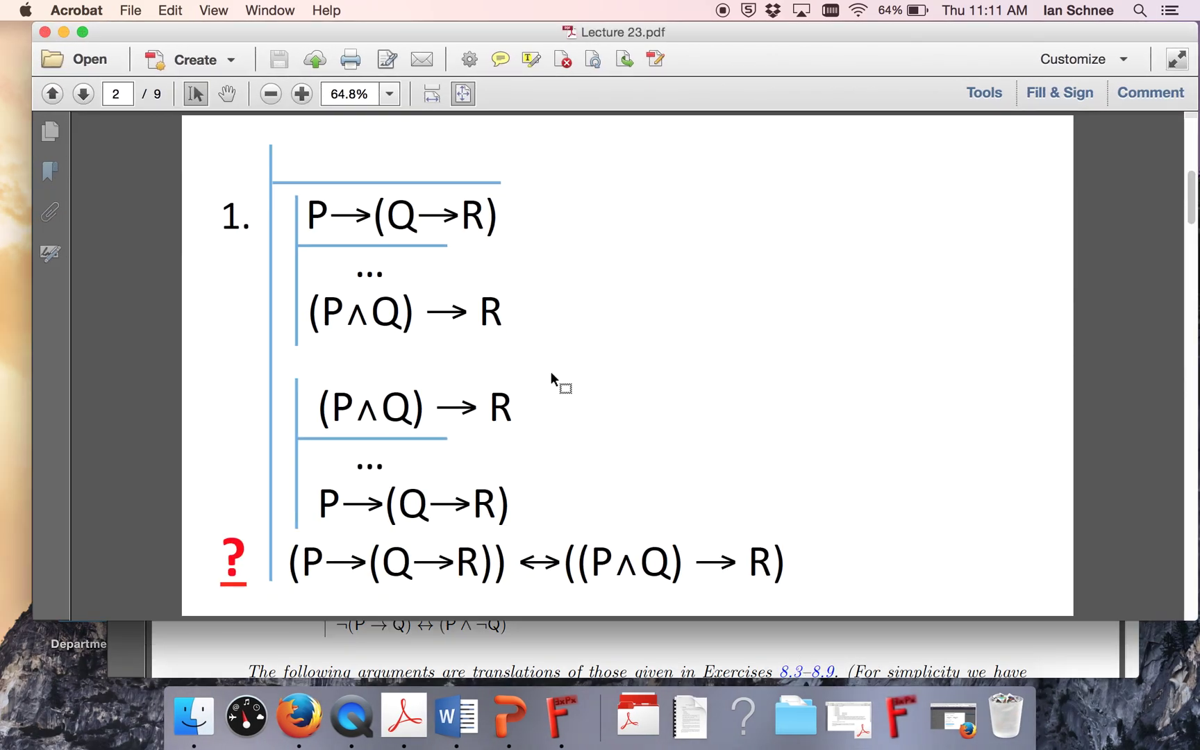
{"action": "key", "text": "Down"}
{"action": "key", "text": "Up"}
{"action": "double_click", "coordinate": [543, 564]}
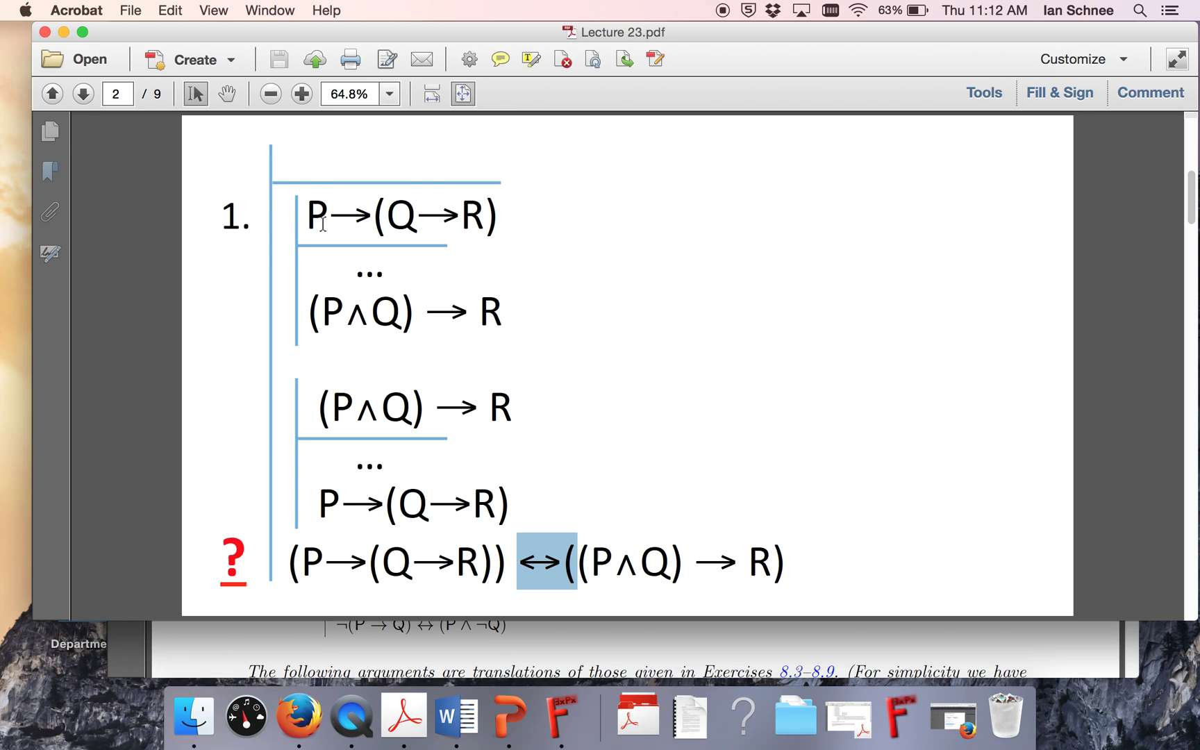
{"action": "left_click_drag", "start_coordinate": [318, 217], "coordinate": [489, 241]}
{"action": "left_click", "coordinate": [408, 305]}
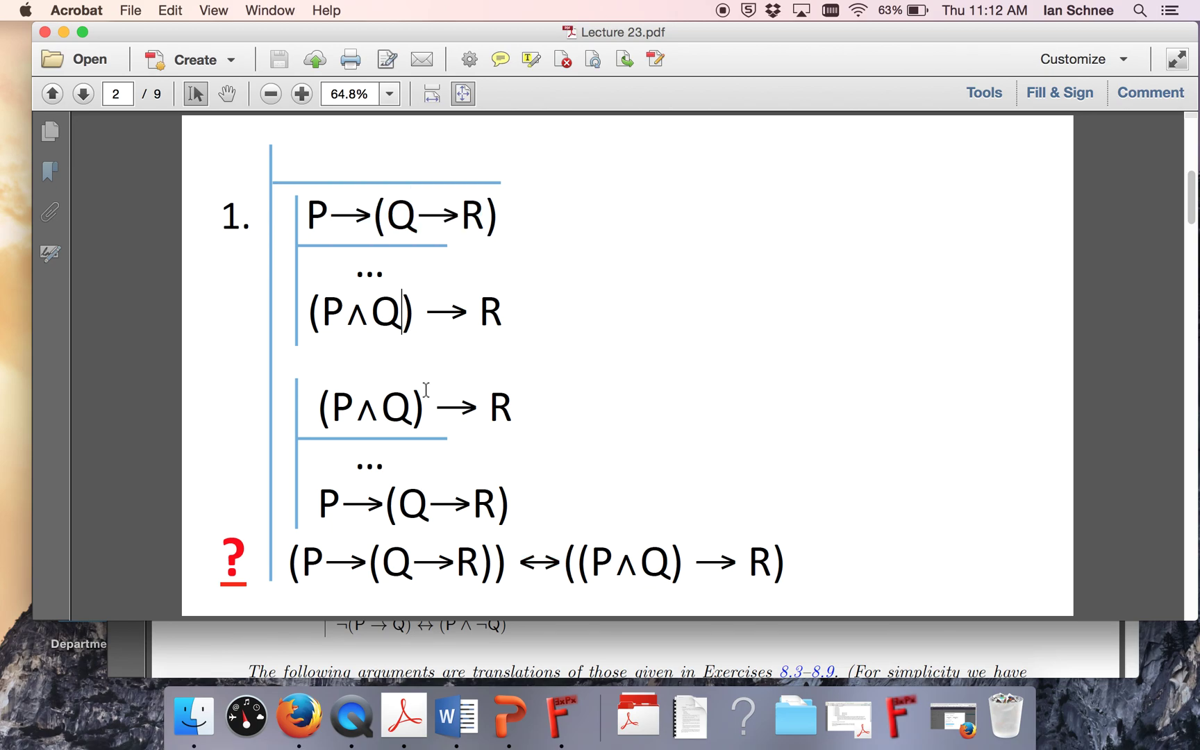
{"action": "left_click_drag", "start_coordinate": [515, 418], "coordinate": [347, 430]}
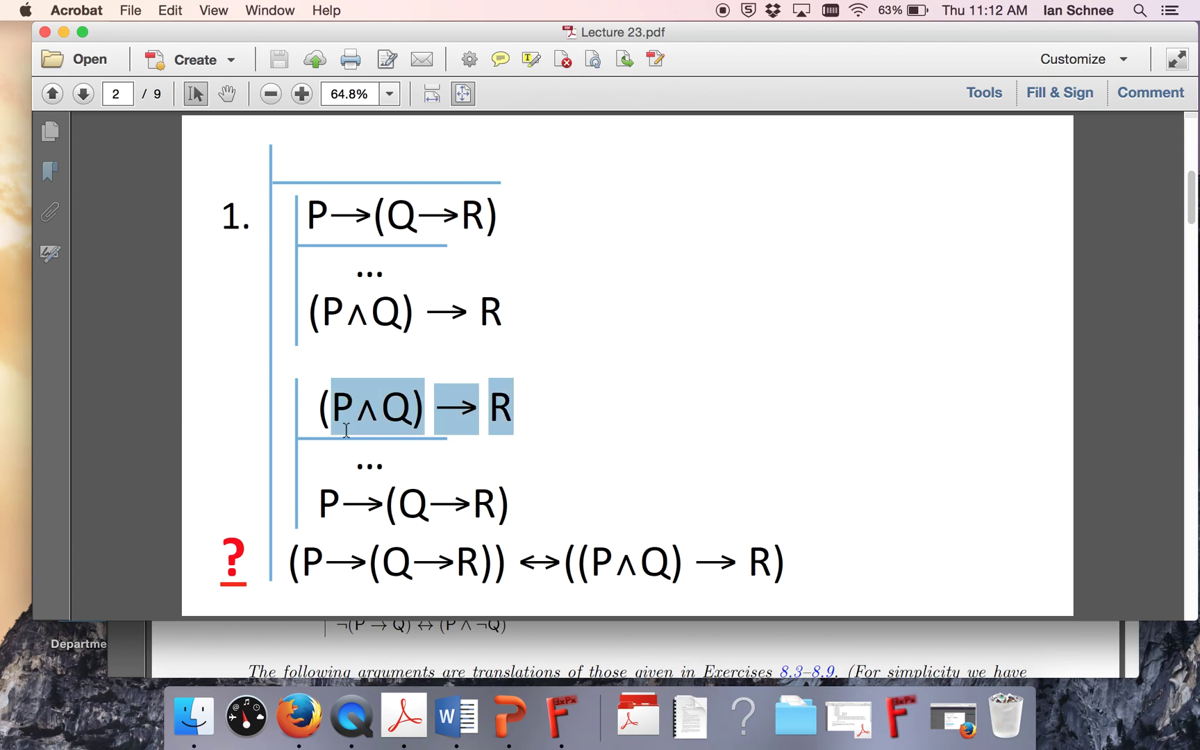
{"action": "left_click", "coordinate": [393, 514]}
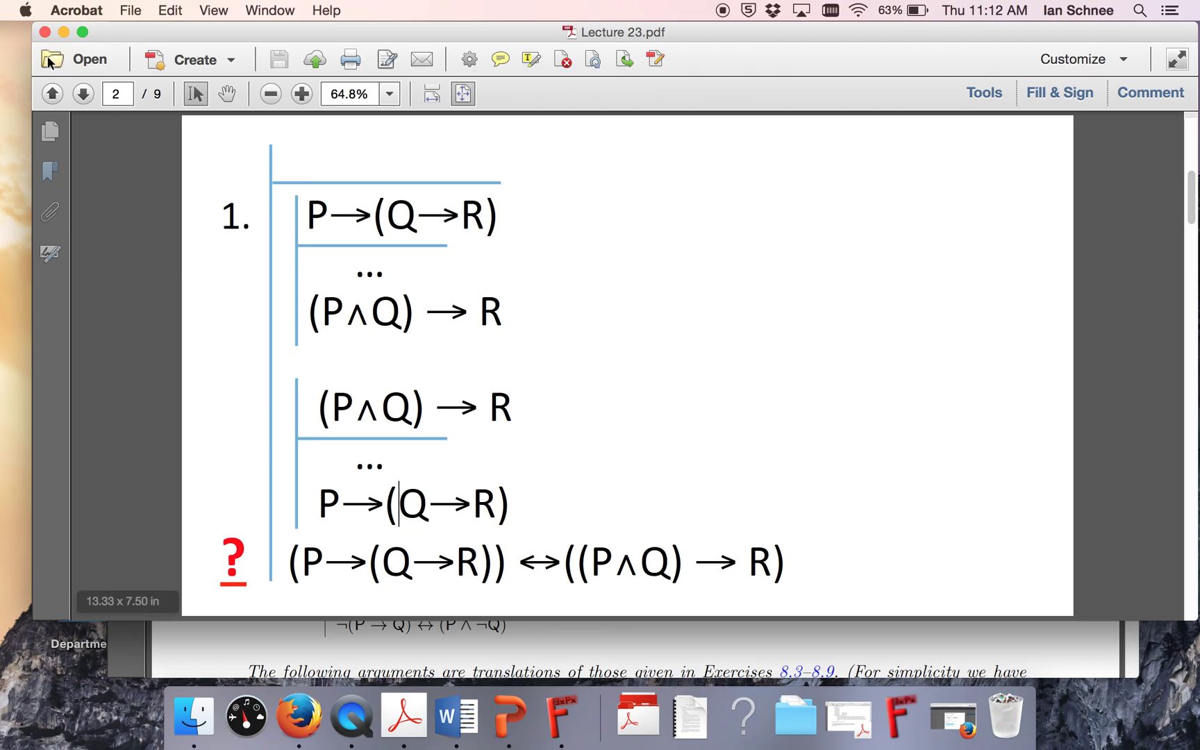
{"action": "left_click", "coordinate": [63, 32]}
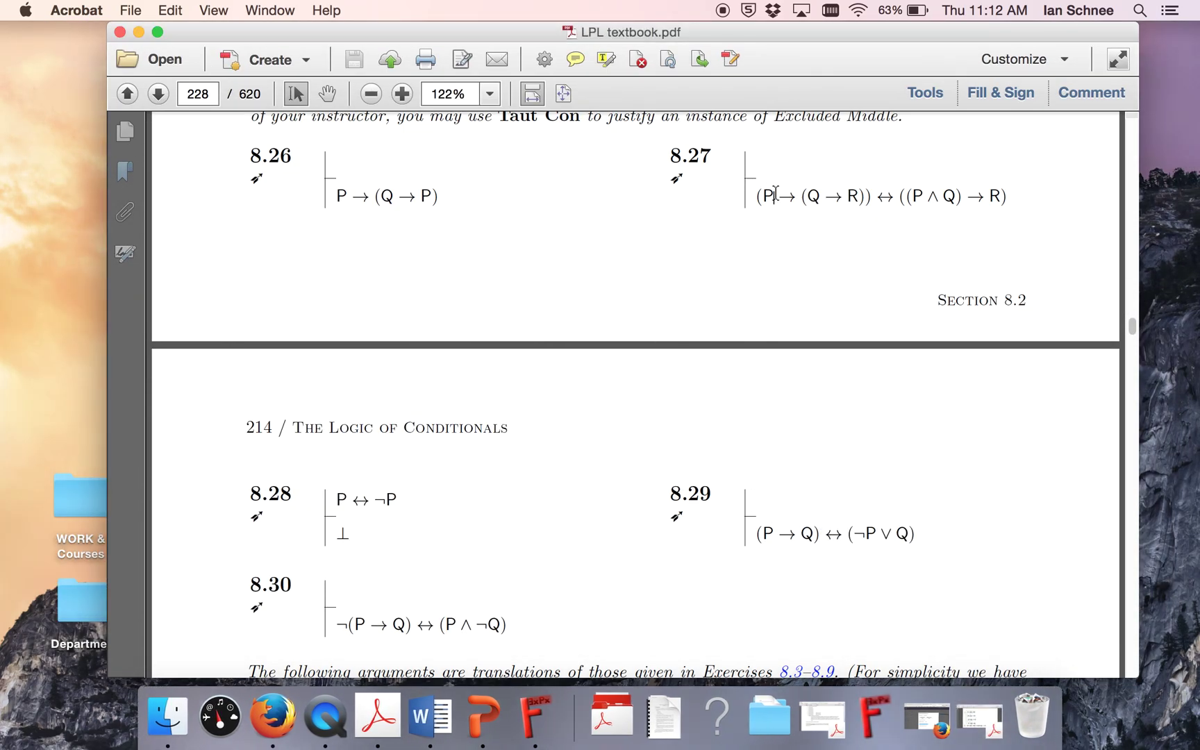
- Highlight the arrow in formula 8.26 and parts of formula 8.29, including (¬P ∨ Q)
{"action": "left_click", "coordinate": [280, 157]}
{"action": "left_click_drag", "start_coordinate": [348, 198], "coordinate": [381, 203]}
{"action": "left_click", "coordinate": [756, 532]}
{"action": "left_click_drag", "start_coordinate": [756, 533], "coordinate": [832, 533]}
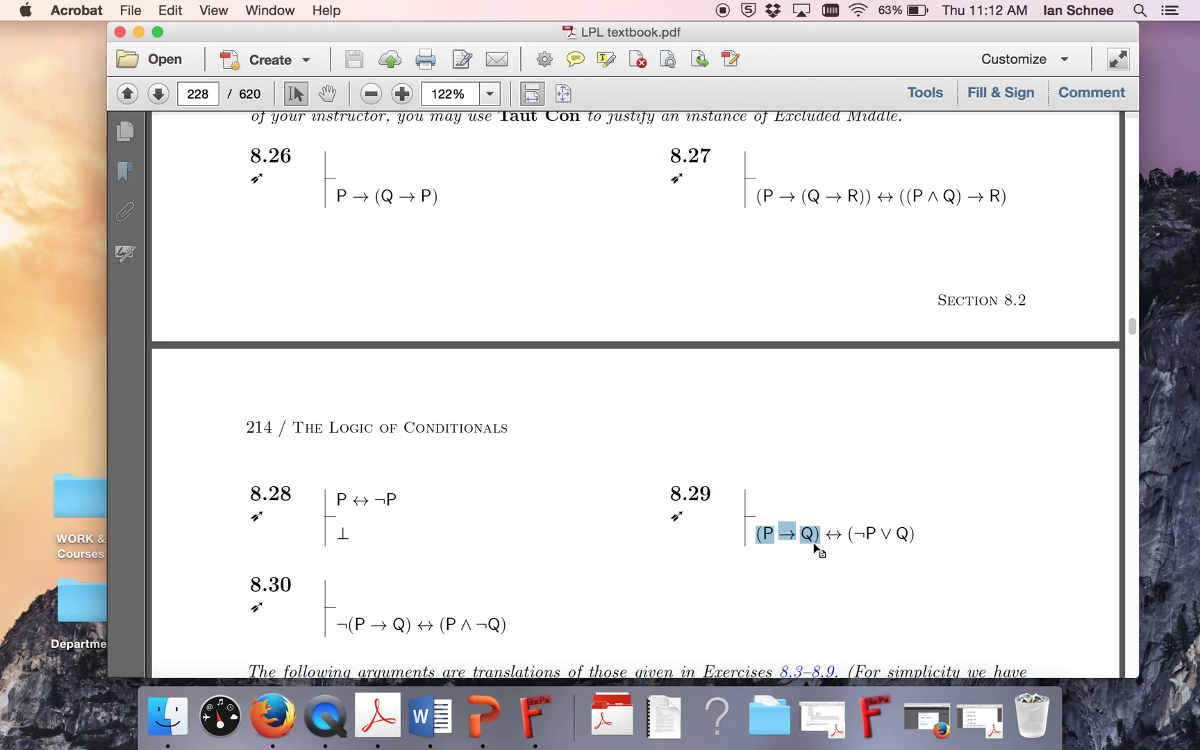
{"action": "left_click_drag", "start_coordinate": [849, 533], "coordinate": [907, 537]}
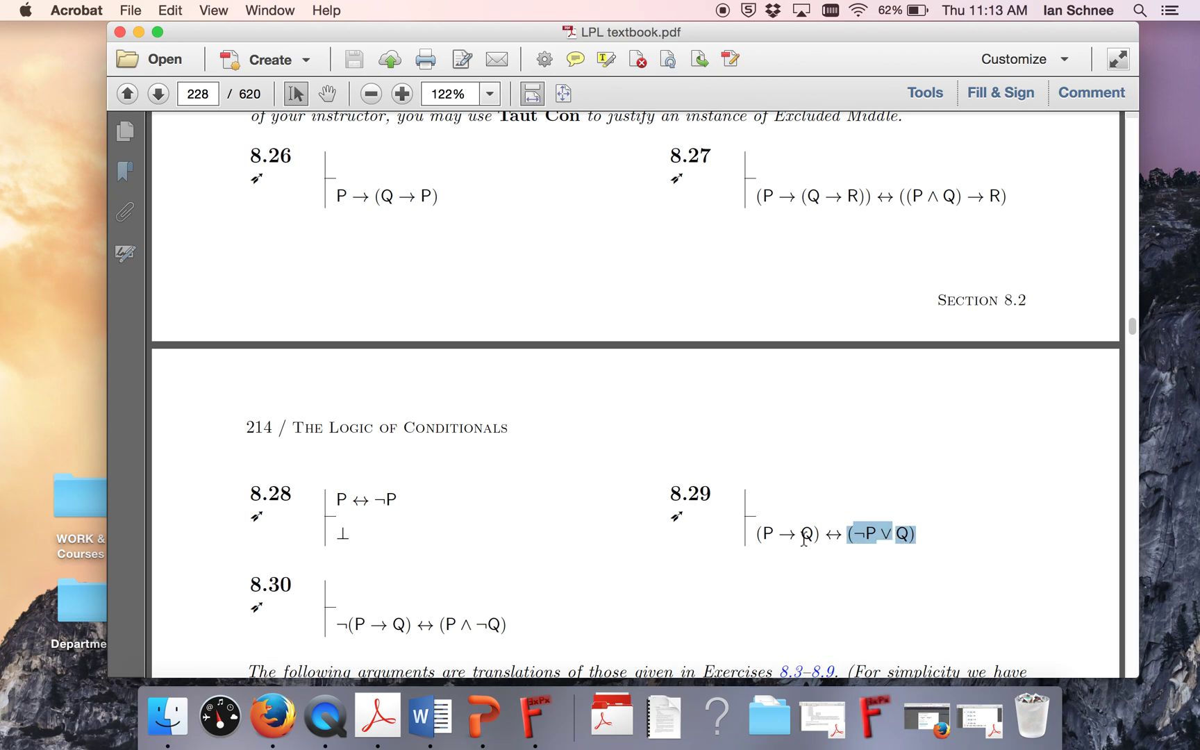
{"action": "left_click_drag", "start_coordinate": [804, 538], "coordinate": [757, 536]}
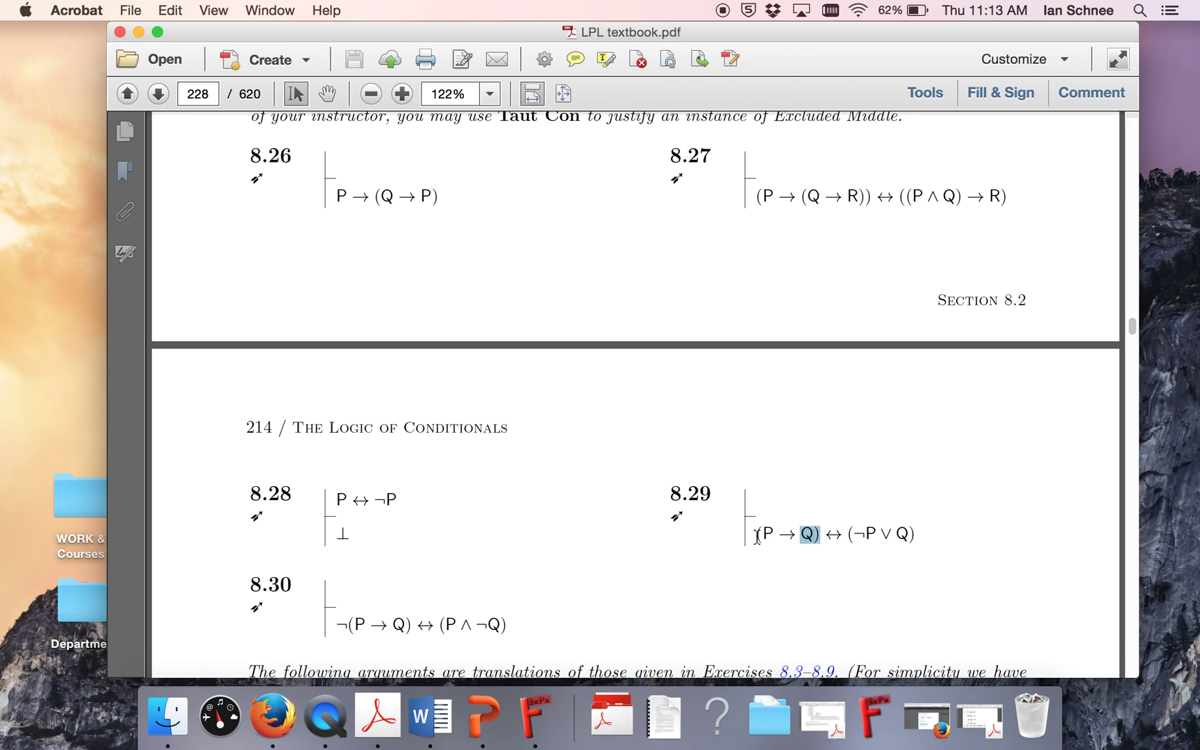
{"action": "left_click", "coordinate": [757, 536]}
{"action": "left_click_drag", "start_coordinate": [755, 533], "coordinate": [903, 536]}
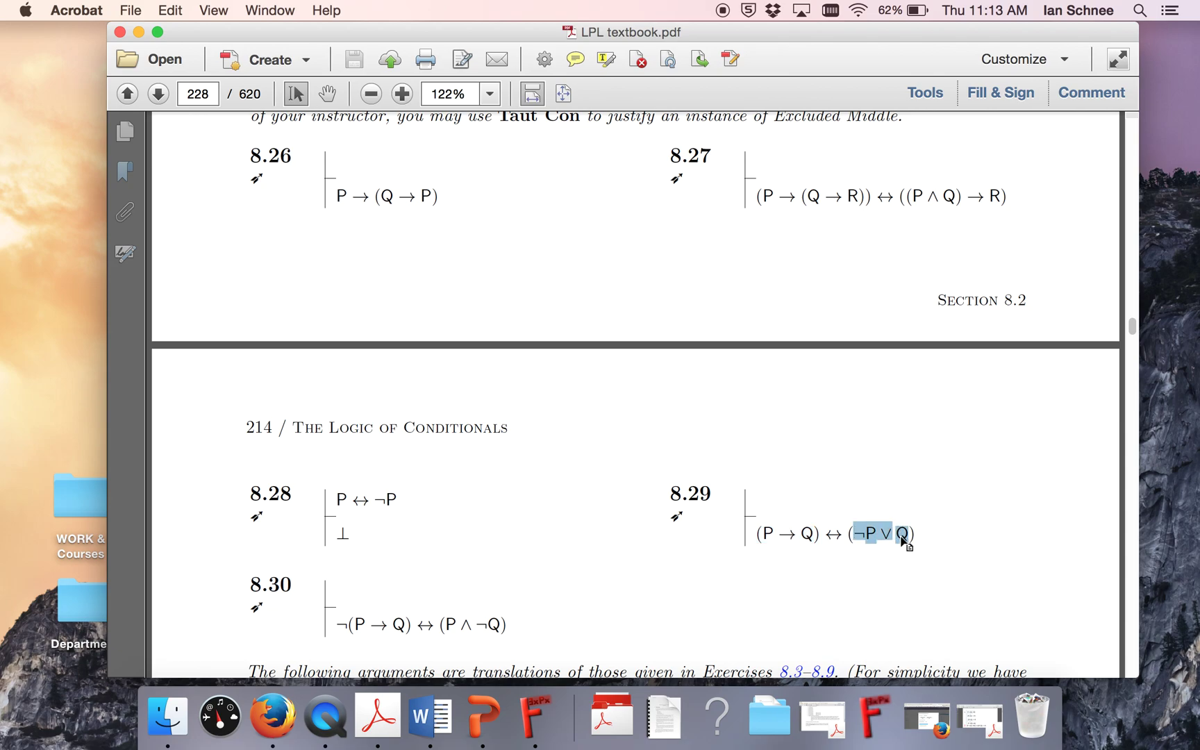
- Highlight ¬(P → Q) and (P ∧ ¬Q) in 8.30, then drag 8.27 onto Fitch
{"action": "left_click_drag", "start_coordinate": [417, 625], "coordinate": [340, 625]}
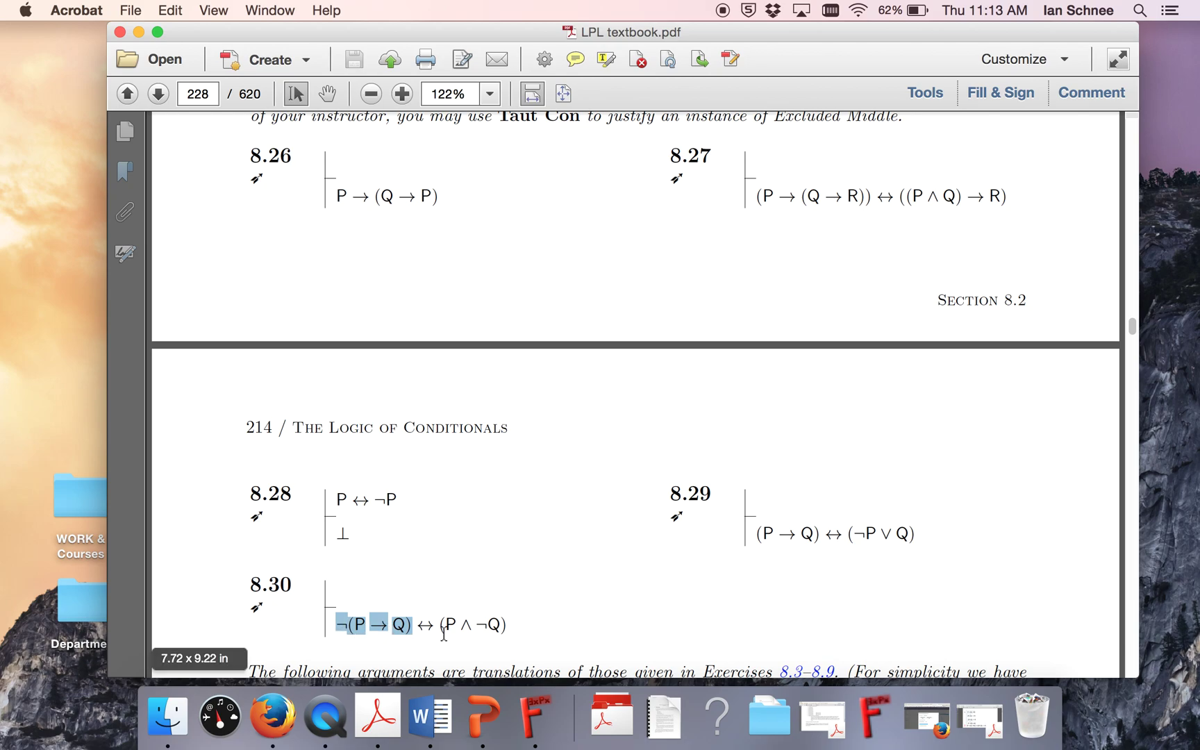
{"action": "left_click_drag", "start_coordinate": [440, 625], "coordinate": [495, 625]}
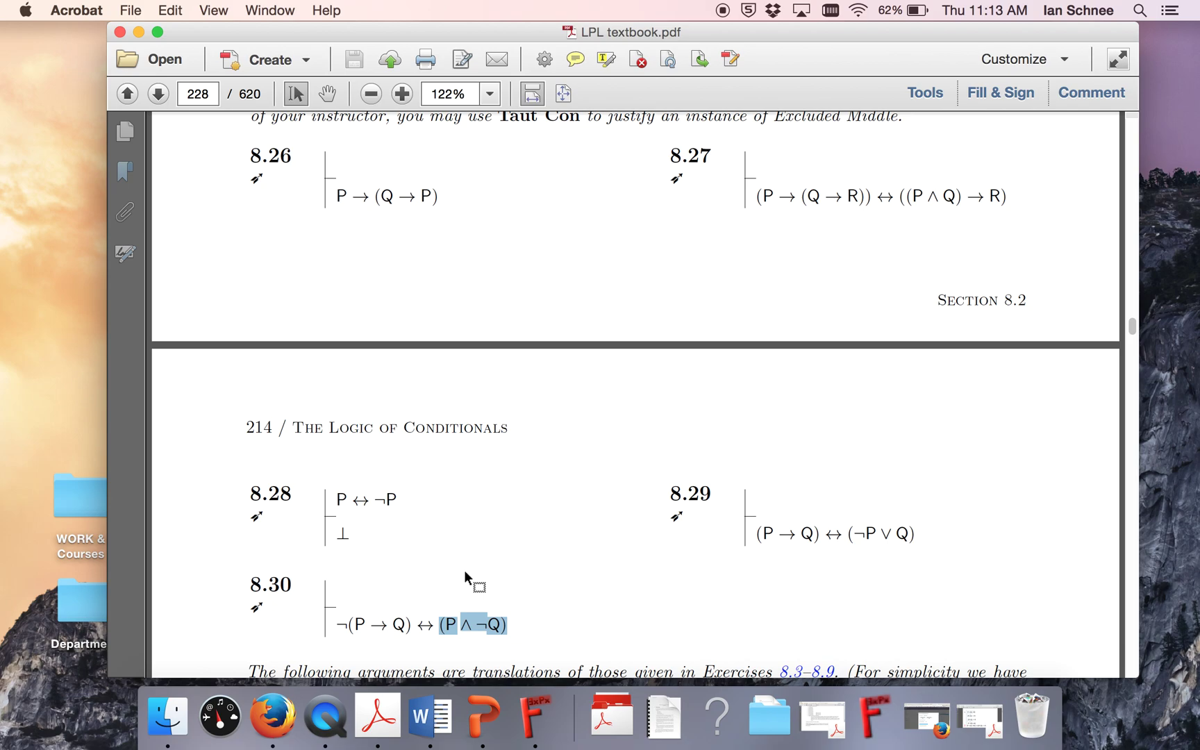
{"action": "left_click", "coordinate": [459, 621]}
{"action": "left_click_drag", "start_coordinate": [712, 159], "coordinate": [674, 171]}
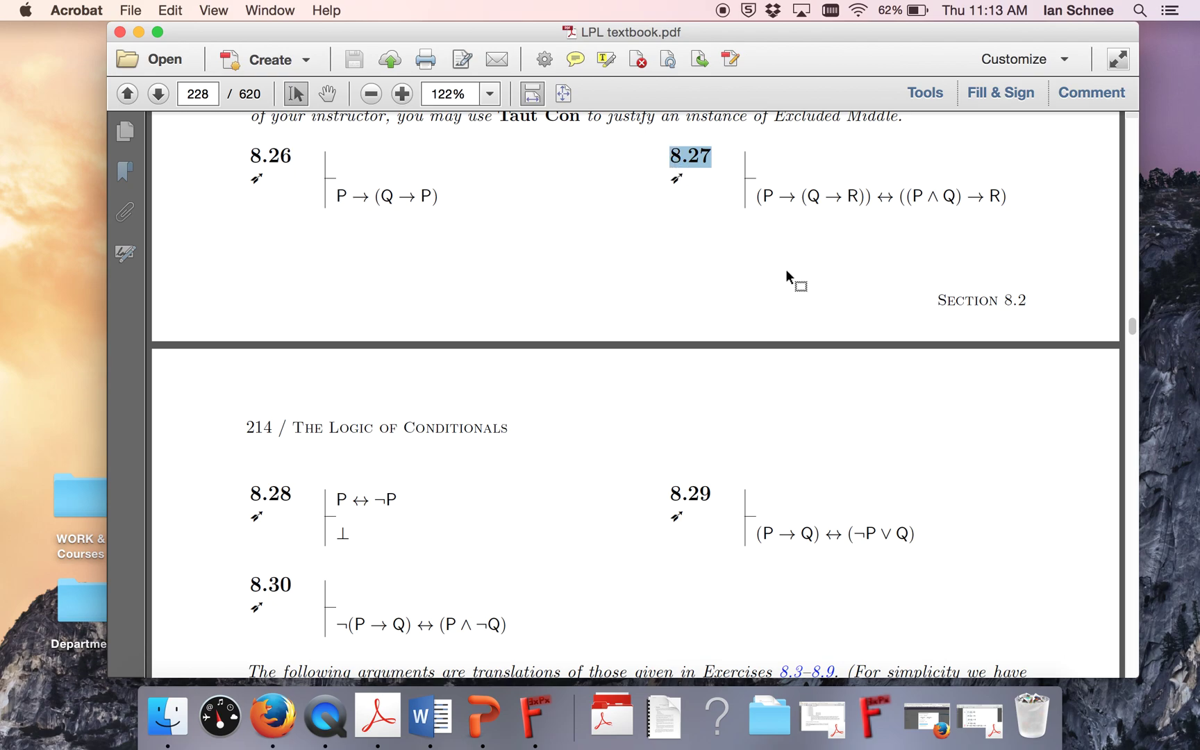
{"action": "left_click_drag", "start_coordinate": [725, 599], "coordinate": [869, 722]}
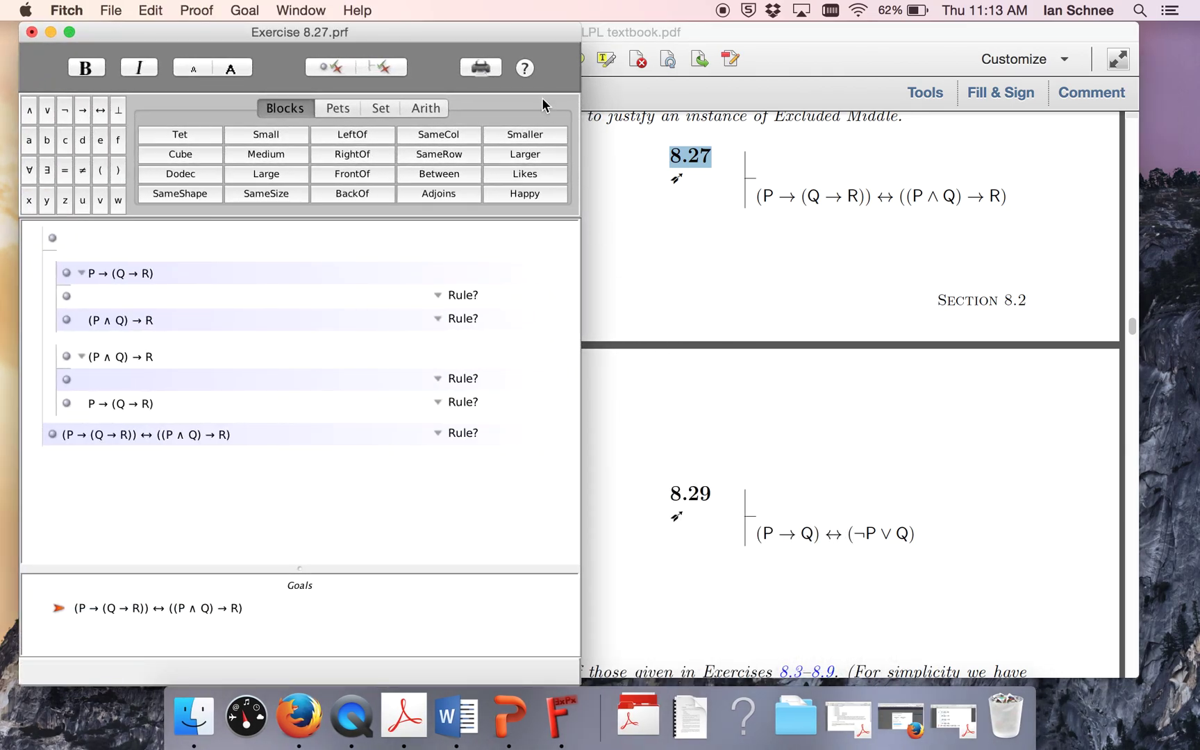
- Justify the final biconditional by ↔ Intro citing both subproofs, then verify the proof
{"action": "left_click_drag", "start_coordinate": [450, 25], "coordinate": [627, 25]}
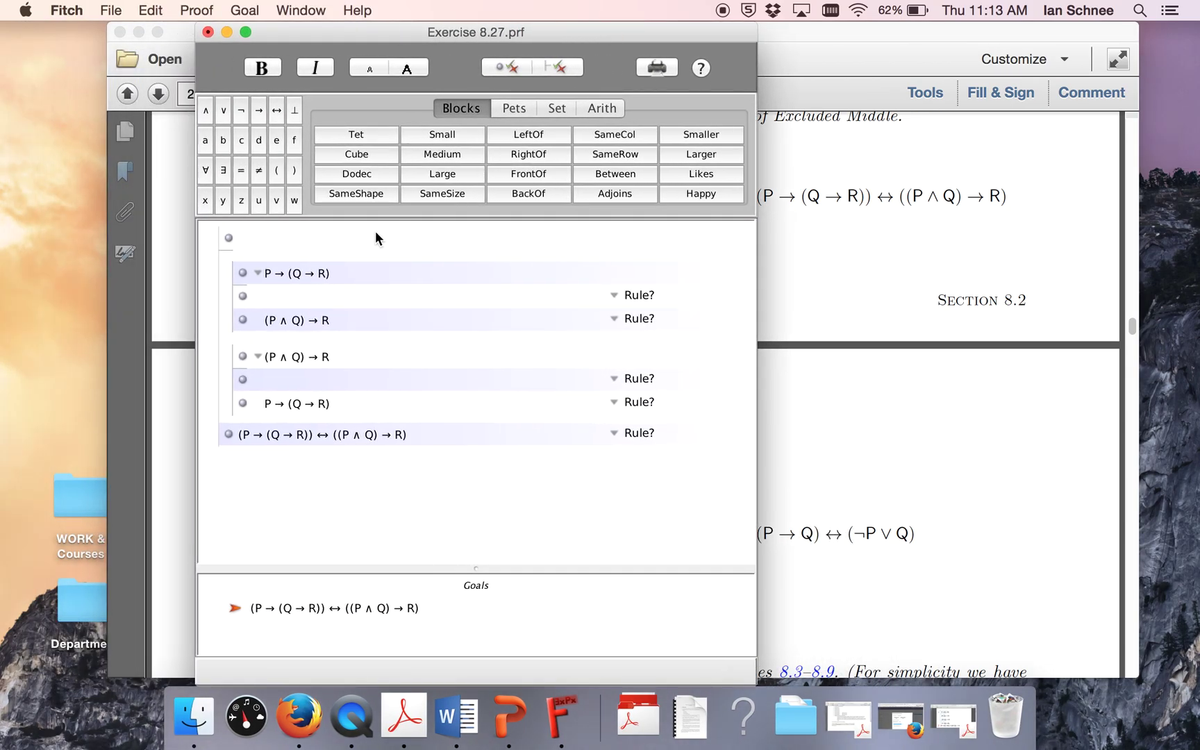
{"action": "left_click", "coordinate": [264, 240]}
{"action": "left_click", "coordinate": [288, 276]}
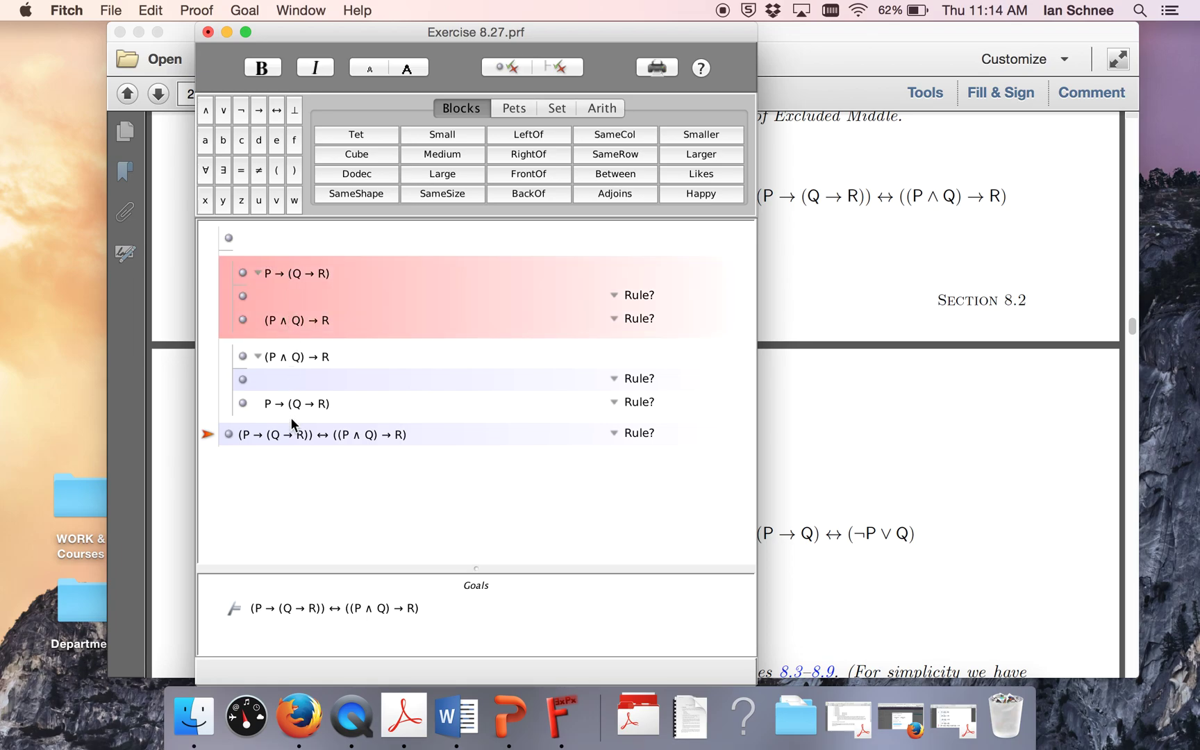
{"action": "left_click", "coordinate": [616, 430]}
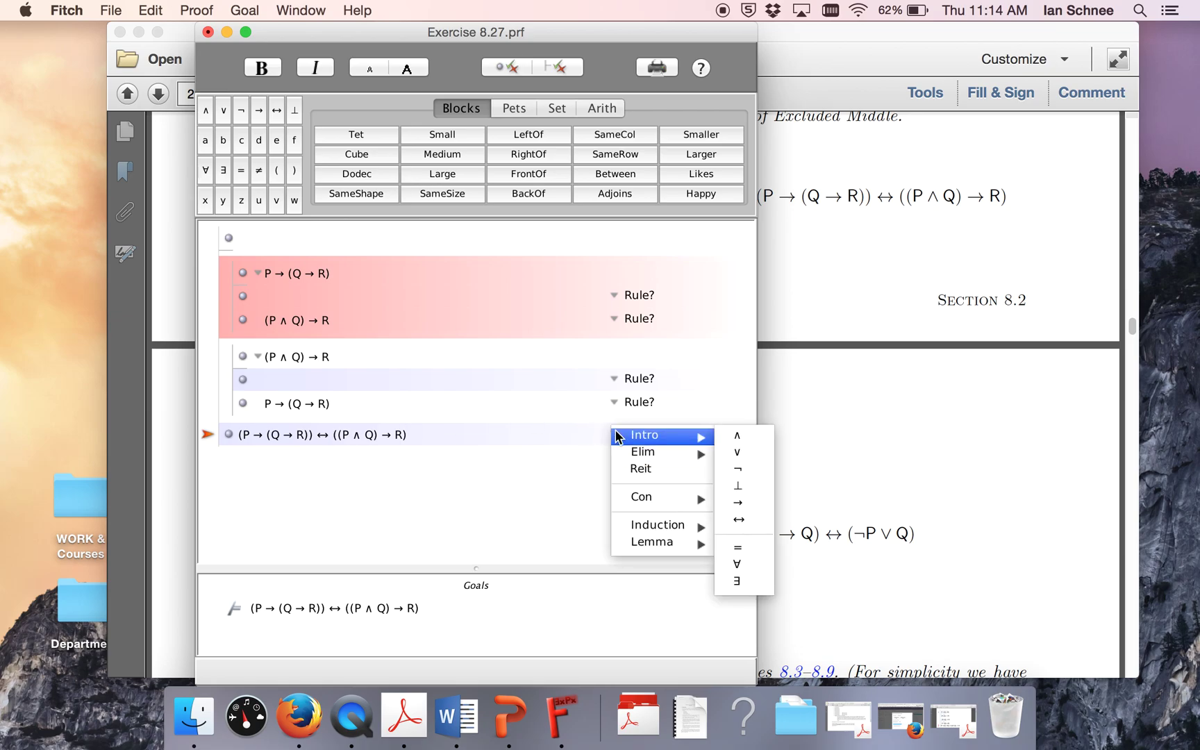
{"action": "left_click", "coordinate": [738, 520]}
{"action": "left_click", "coordinate": [491, 381]}
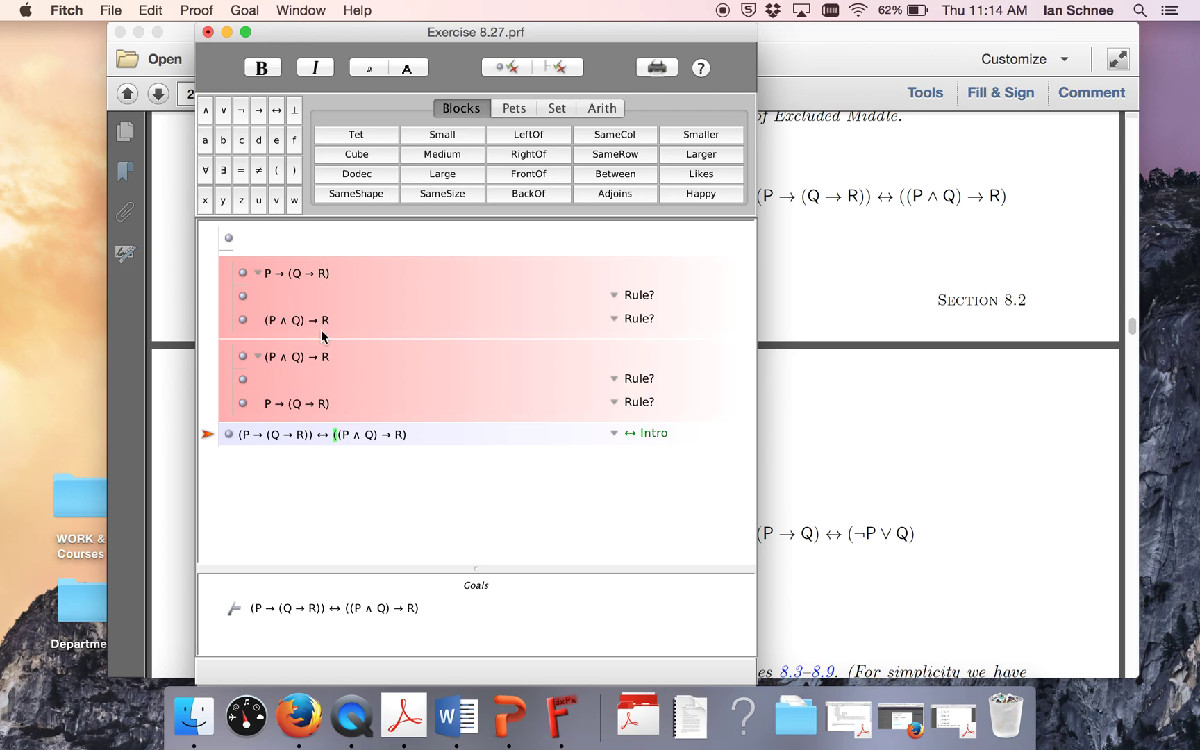
{"action": "left_click", "coordinate": [555, 66]}
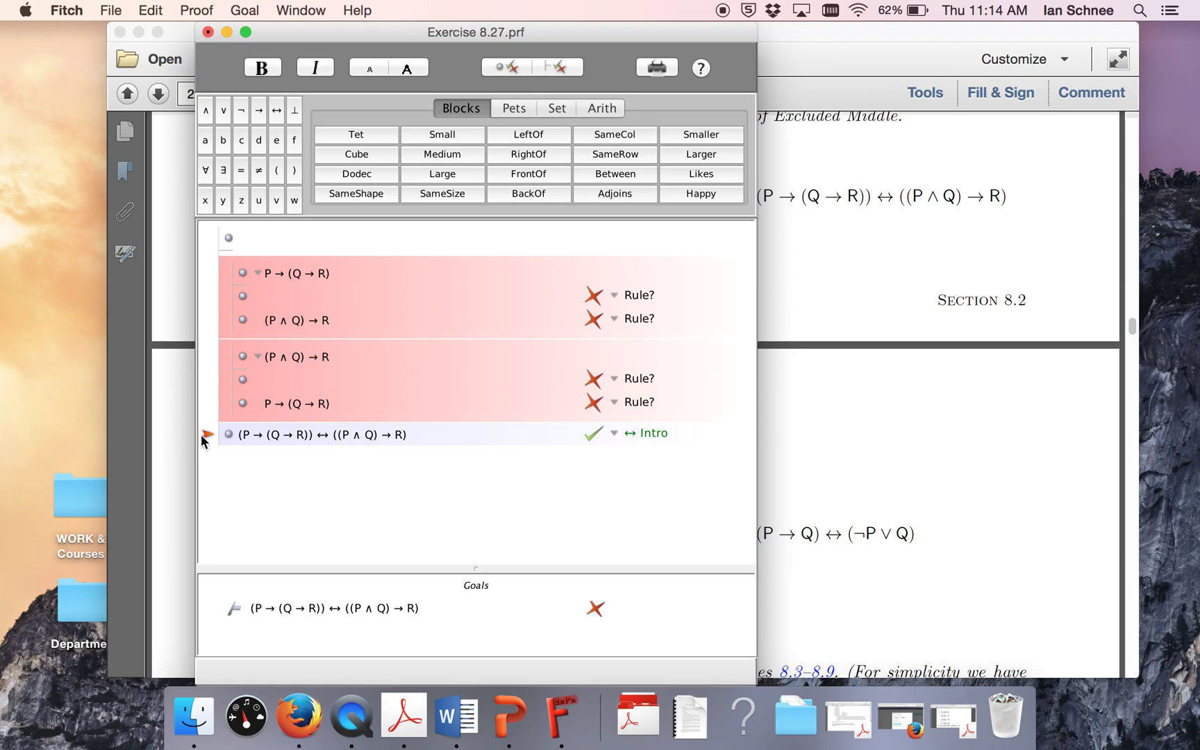
{"action": "left_click", "coordinate": [206, 320]}
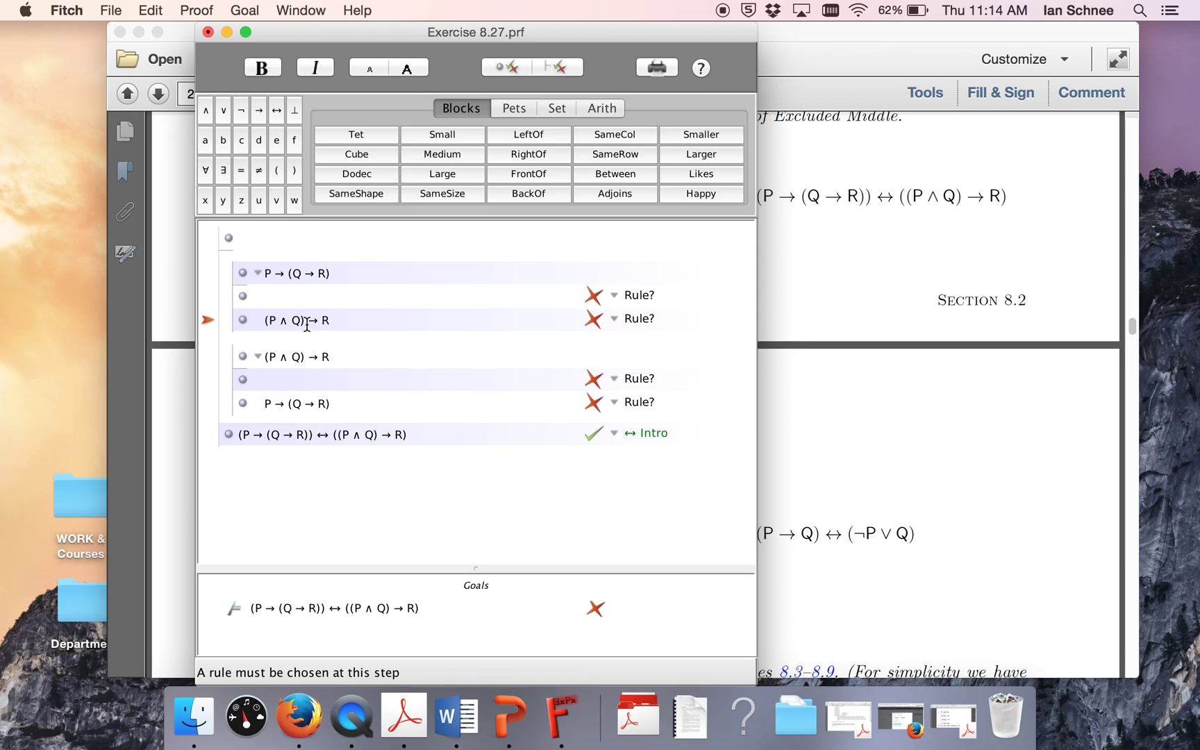
- Cite P → (Q → R), then nest a subproof assuming (P ∧ Q) ending in R
{"action": "left_click", "coordinate": [277, 279]}
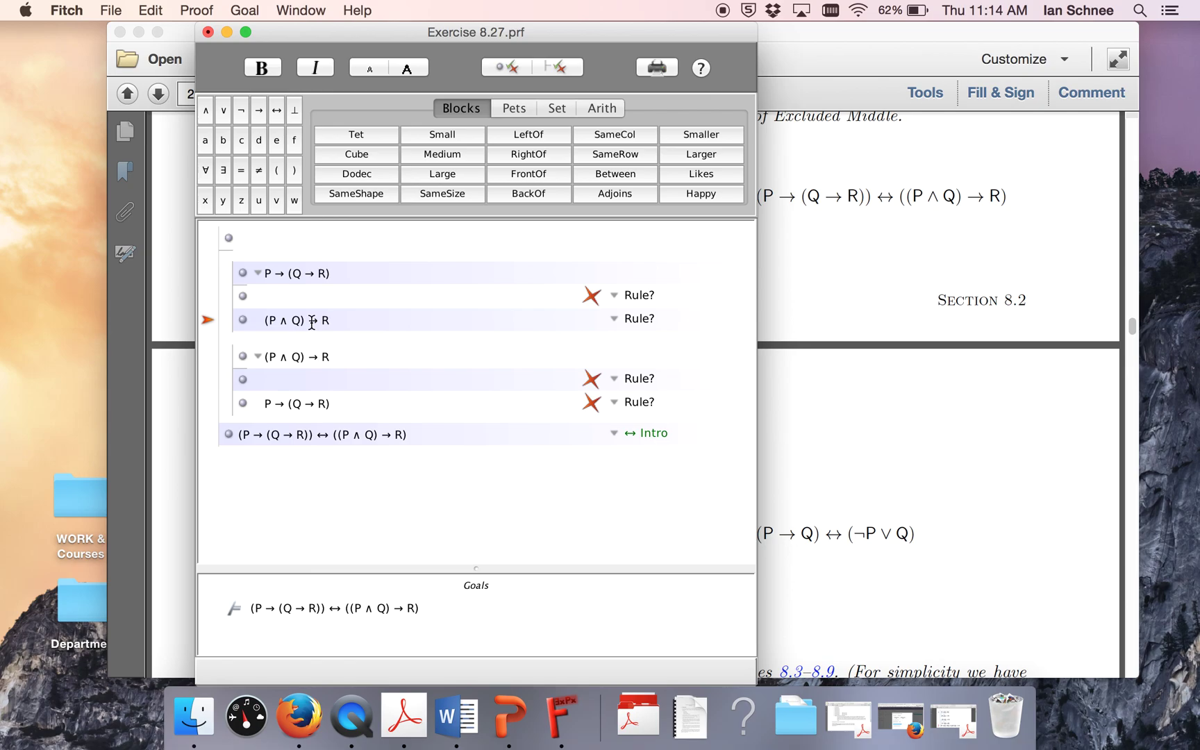
{"action": "left_click", "coordinate": [212, 294]}
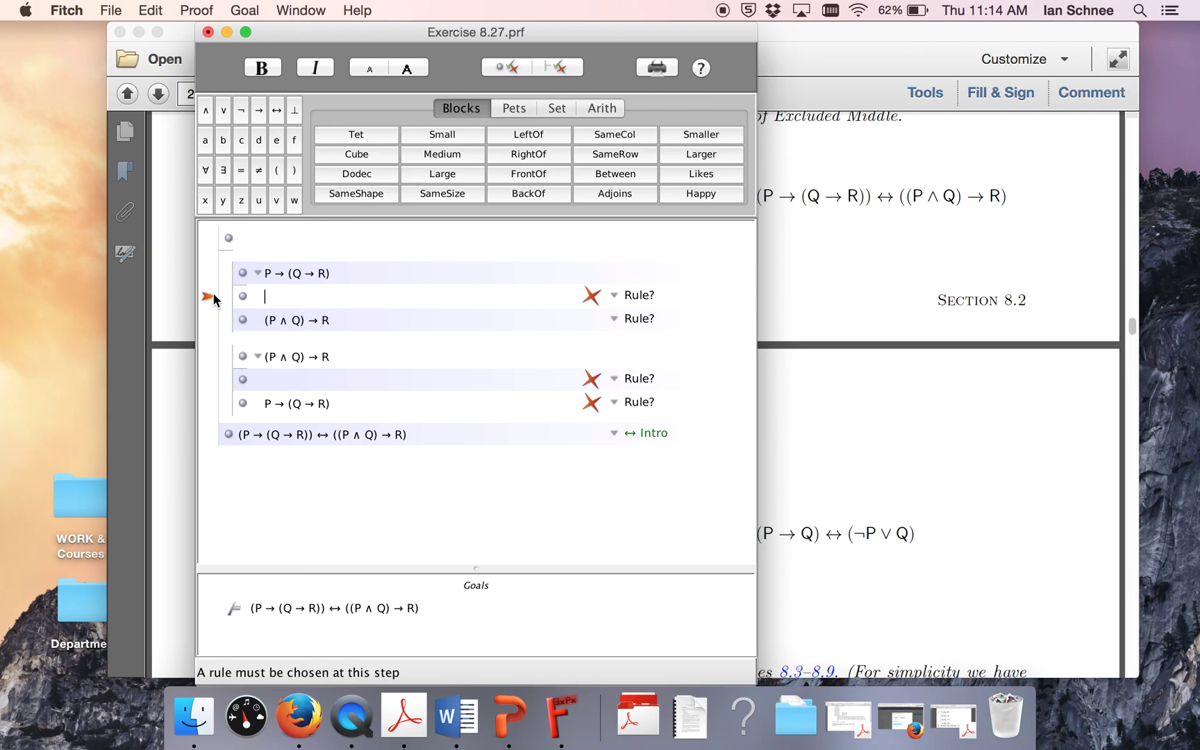
{"action": "key", "text": "super+p"}
{"action": "type", "text": "("}
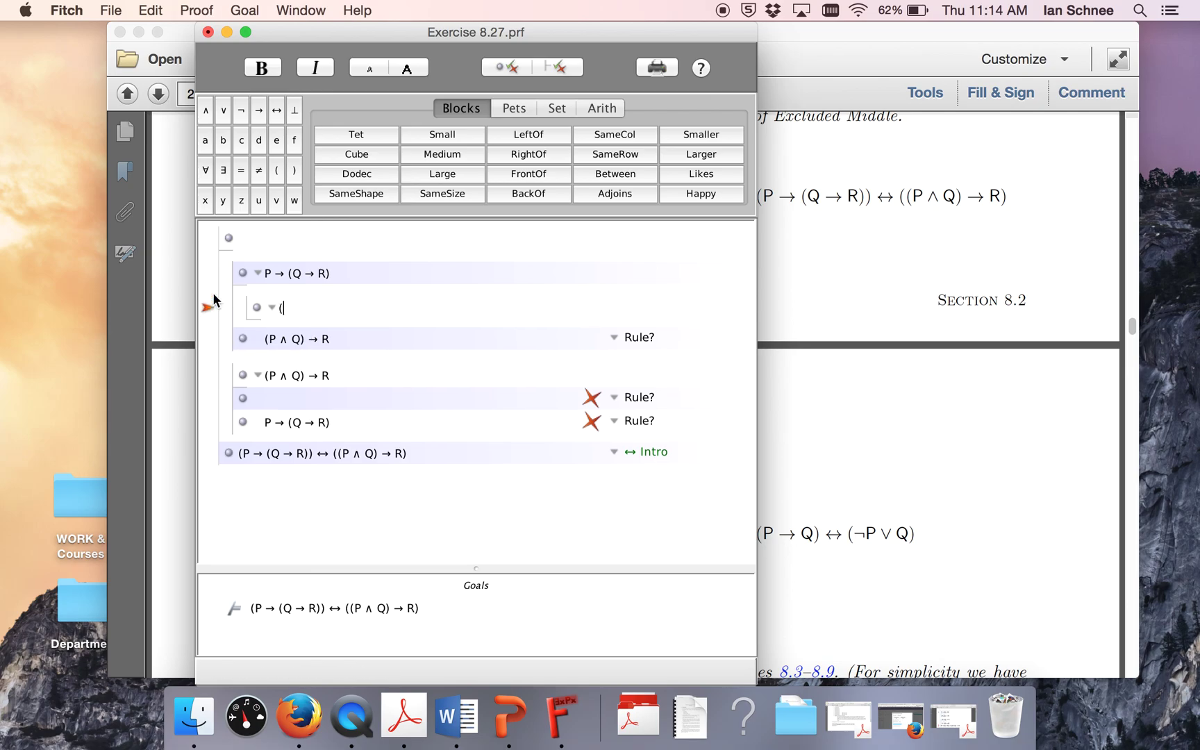
{"action": "type", "text": "P"}
{"action": "left_click", "coordinate": [208, 114]}
{"action": "type", "text": "Q)"}
{"action": "key", "text": "super+e"}
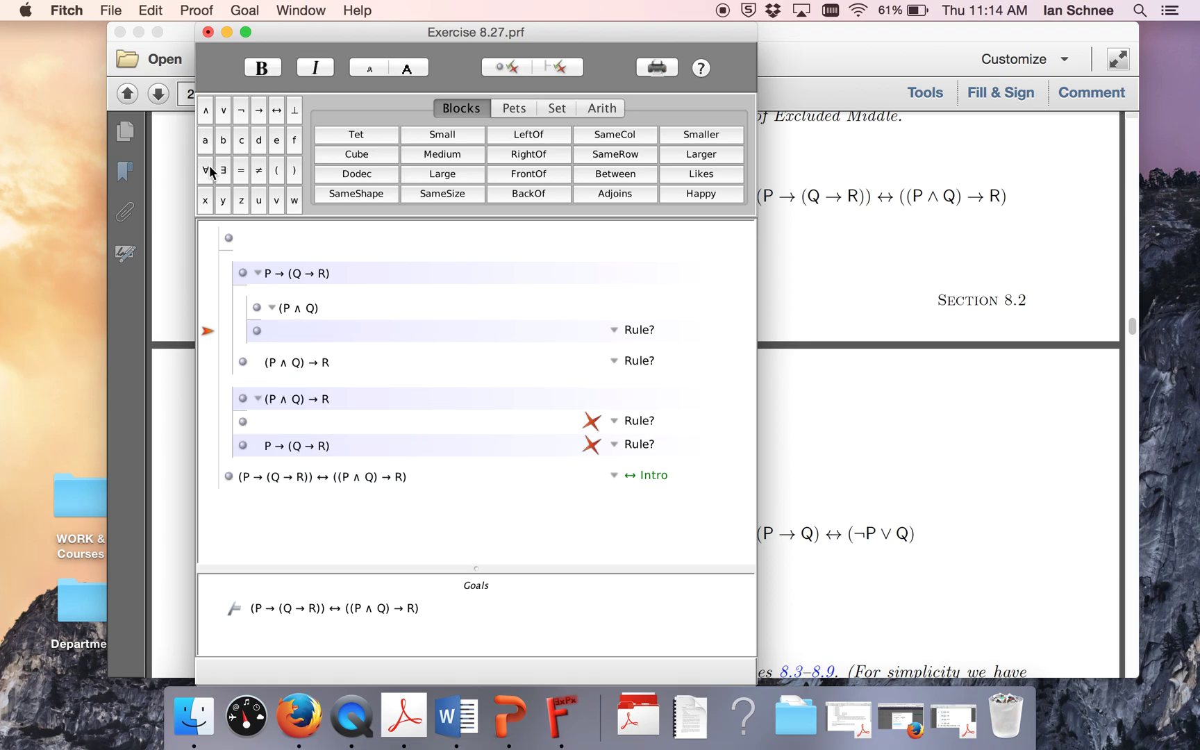
{"action": "key", "text": "super+e"}
{"action": "type", "text": "R"}
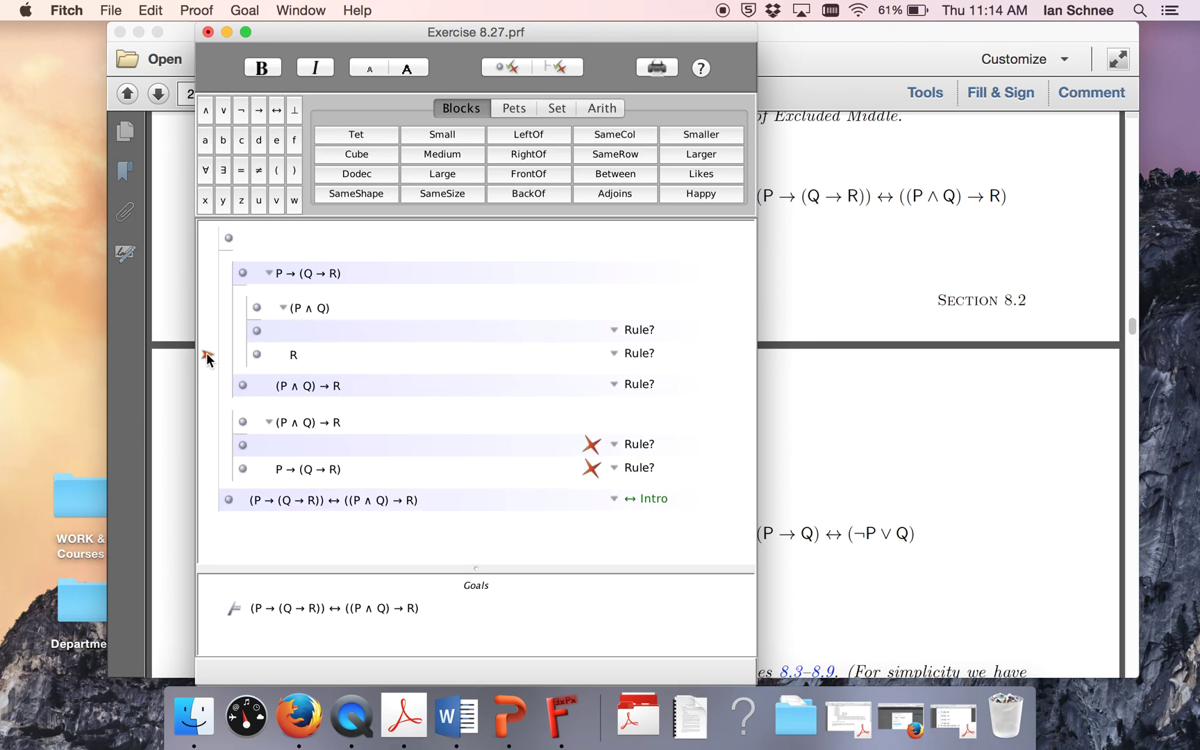
{"action": "left_click_drag", "start_coordinate": [206, 355], "coordinate": [206, 331]}
{"action": "left_click_drag", "start_coordinate": [308, 41], "coordinate": [186, 39]}
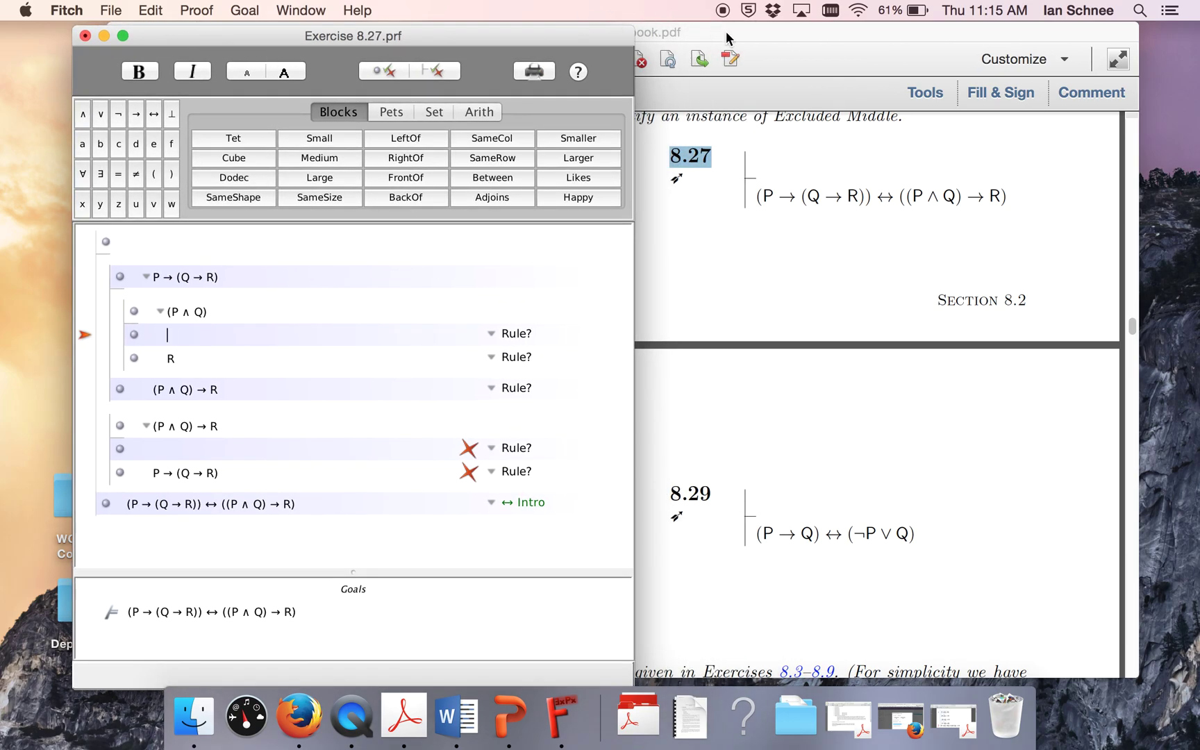
- Bring the textbook forward and select ↔, →, then ∨ in exercises 8.29–8.30, dragging ∨ toward Fitch
{"action": "left_click", "coordinate": [730, 43]}
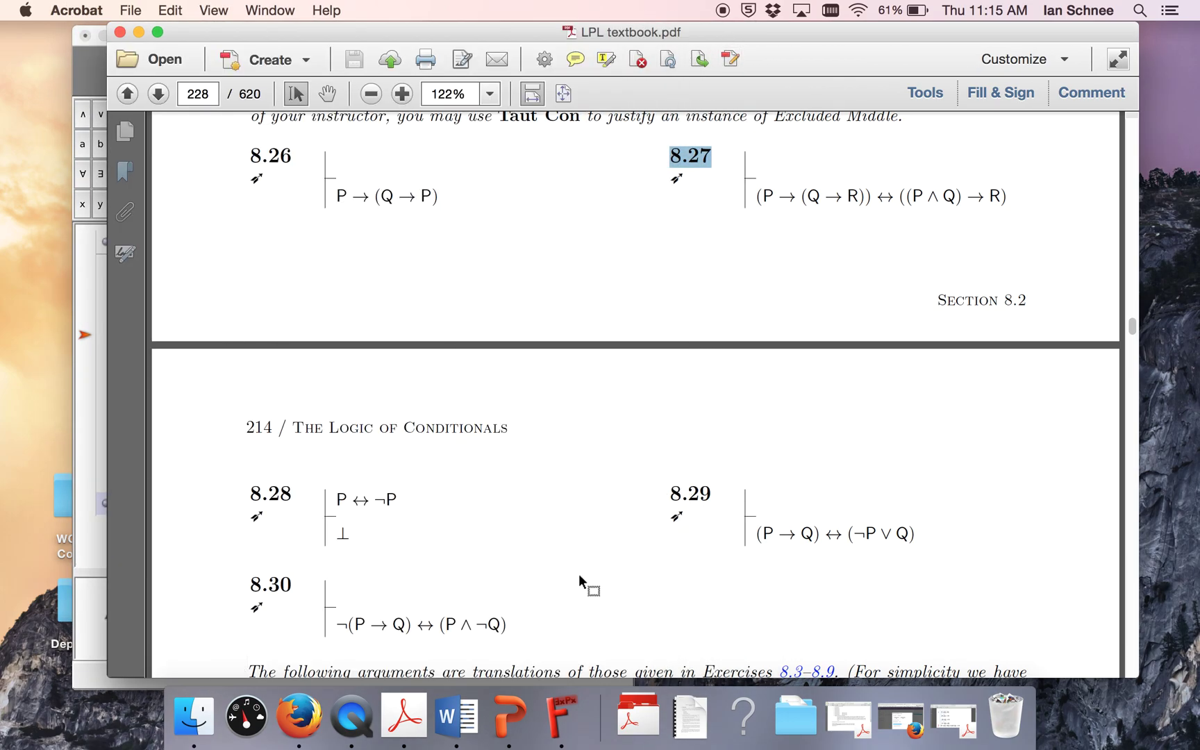
{"action": "left_click_drag", "start_coordinate": [823, 533], "coordinate": [339, 633]}
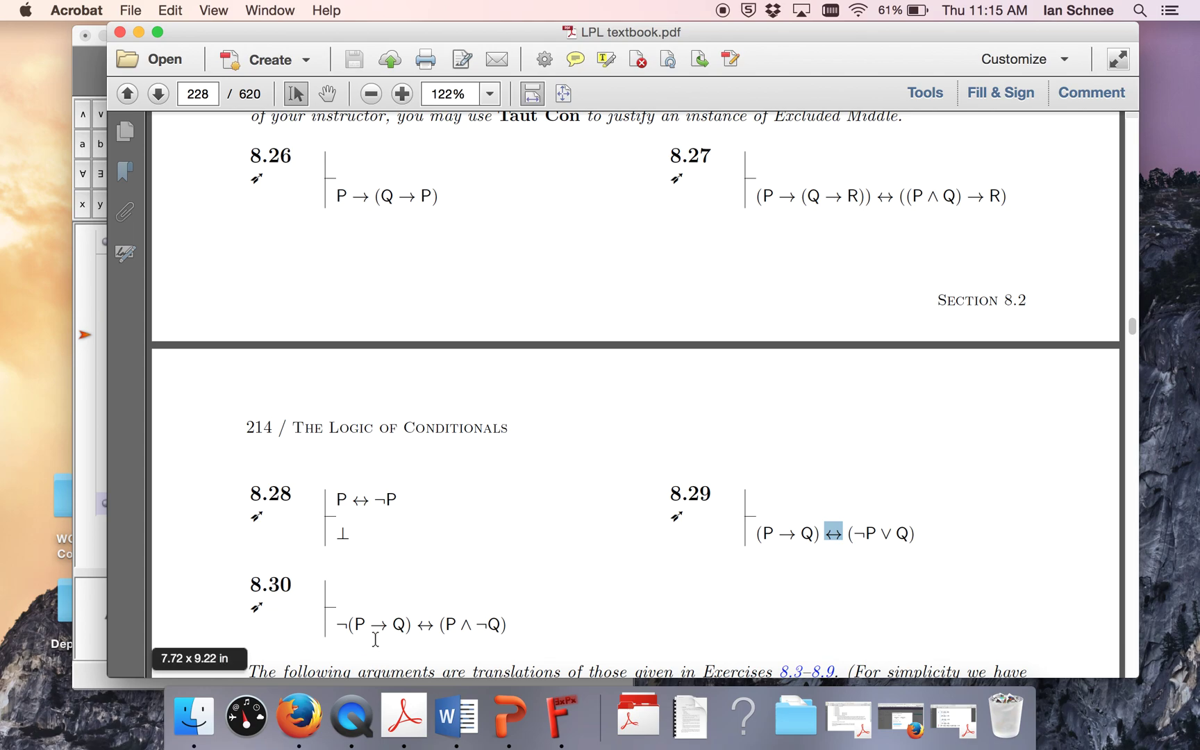
{"action": "left_click_drag", "start_coordinate": [370, 624], "coordinate": [803, 533]}
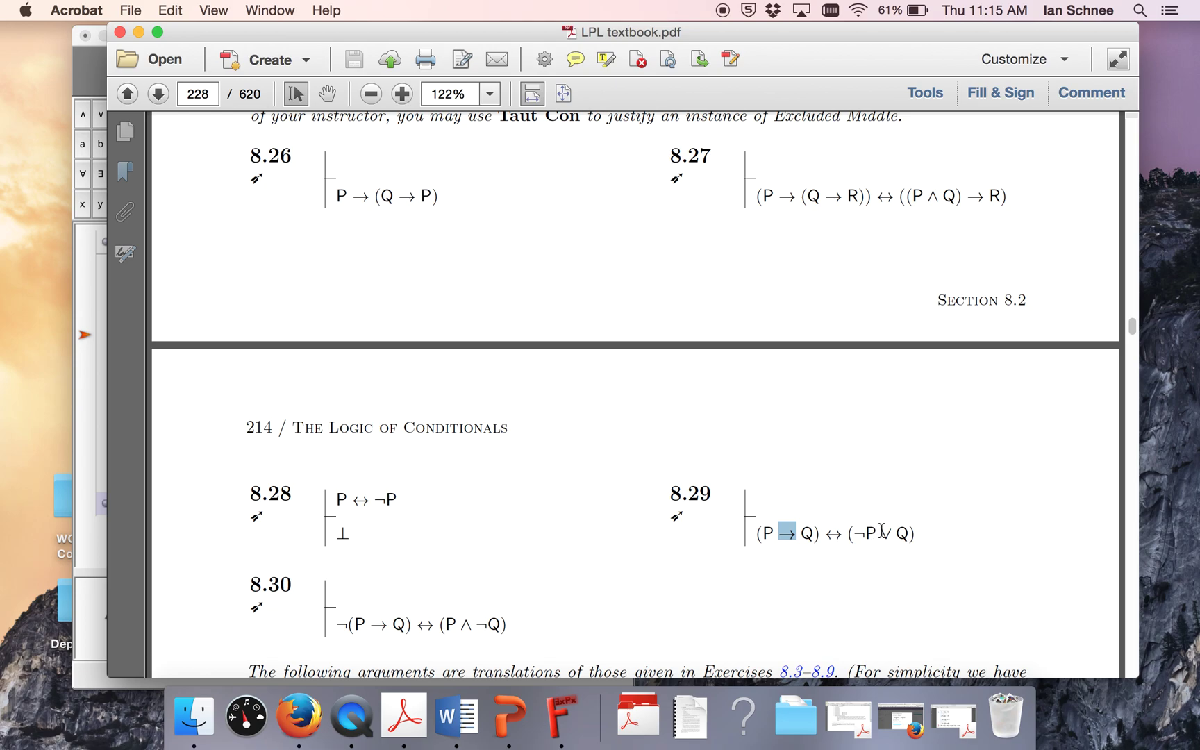
{"action": "left_click_drag", "start_coordinate": [878, 533], "coordinate": [502, 584]}
{"action": "left_click_drag", "start_coordinate": [501, 584], "coordinate": [91, 562]}
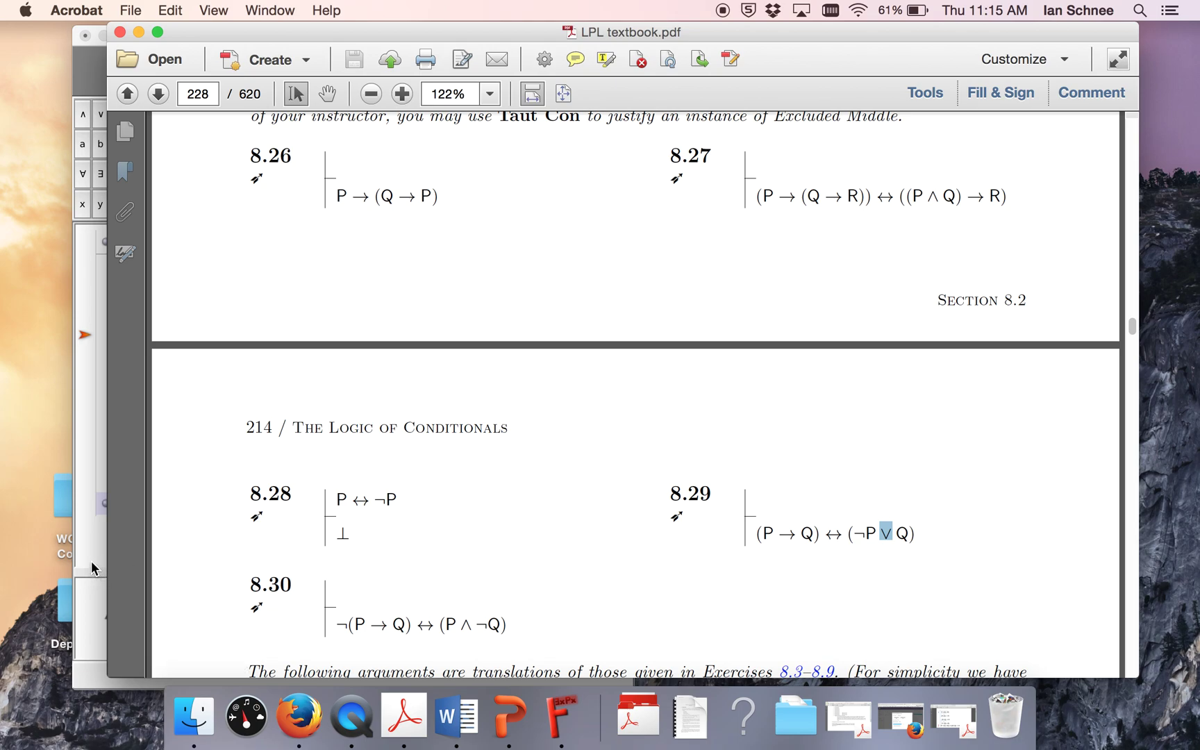